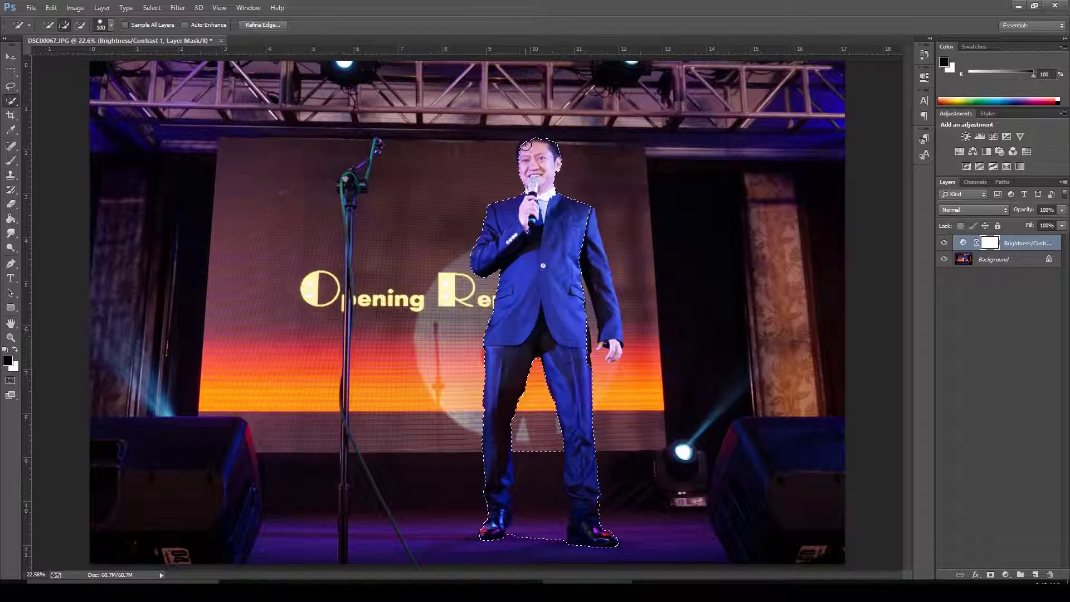
# - Extend the quick selection over the top of the man's hair
pyautogui.press('alt')
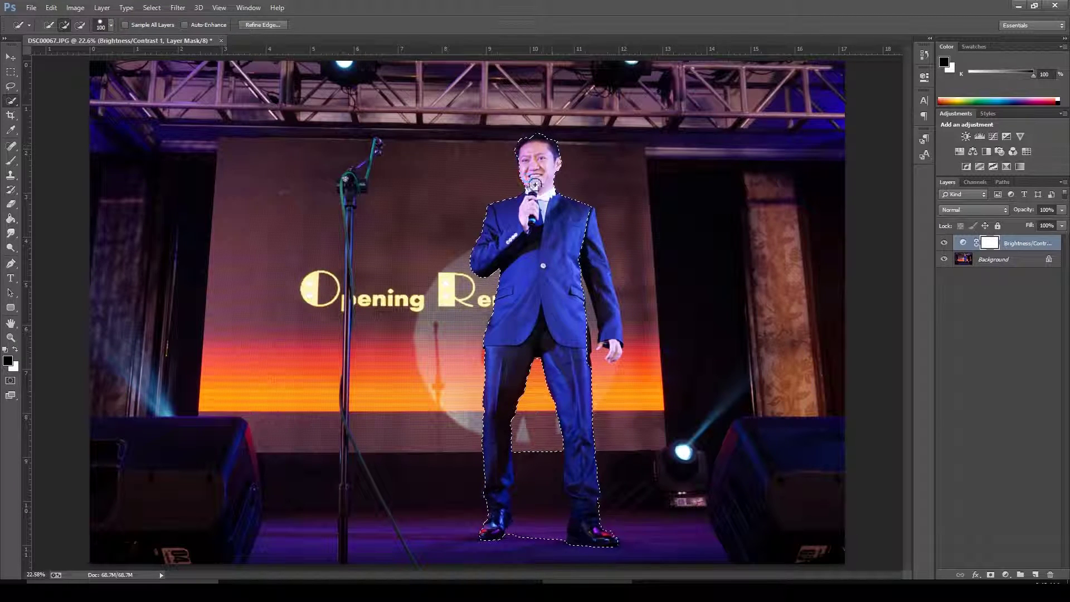
pyautogui.hotkey('ctrl', '+')
pyautogui.hotkey('ctrl', '+')
pyautogui.hotkey('ctrl', '+')
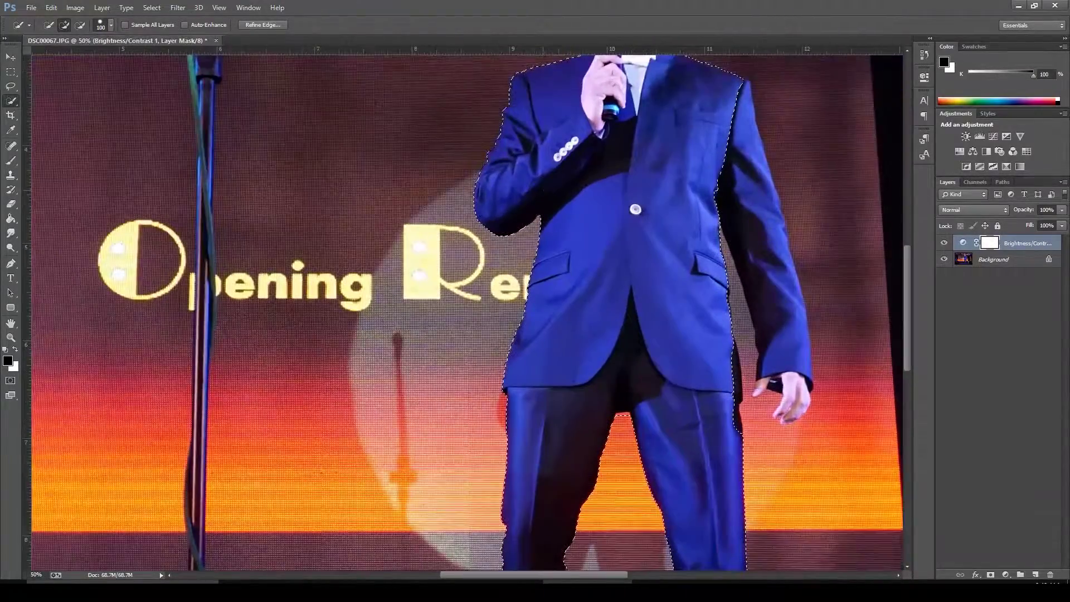
pyautogui.scroll(3, 667, 236)
pyautogui.scroll(2, 689, 312)
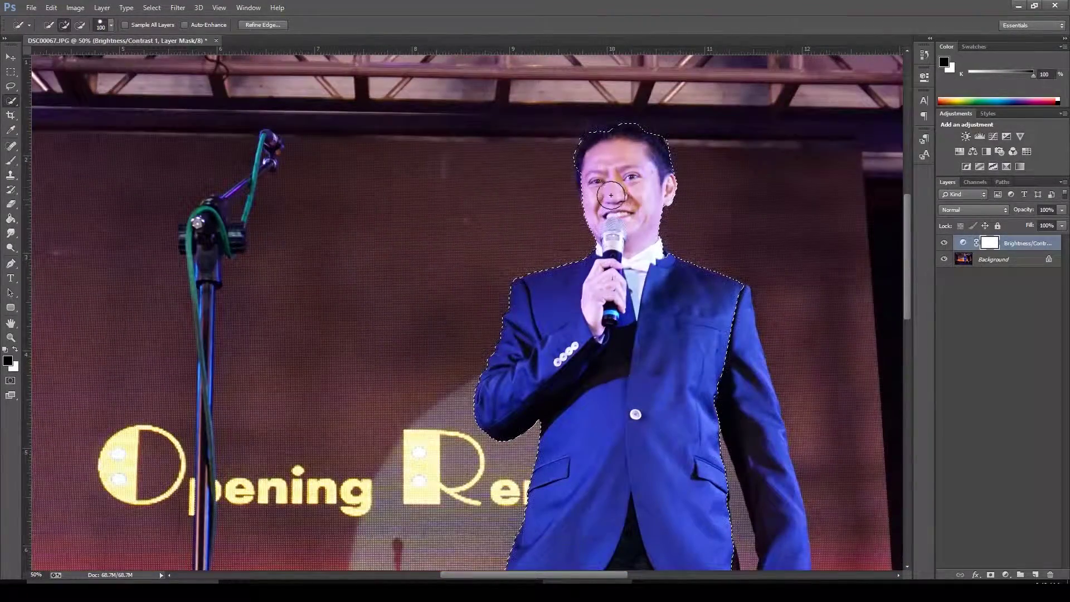
pyautogui.moveTo(595, 170)
pyautogui.mouseDown()
pyautogui.moveTo(635, 133)
pyautogui.moveTo(600, 125)
pyautogui.moveTo(606, 139)
pyautogui.mouseUp()
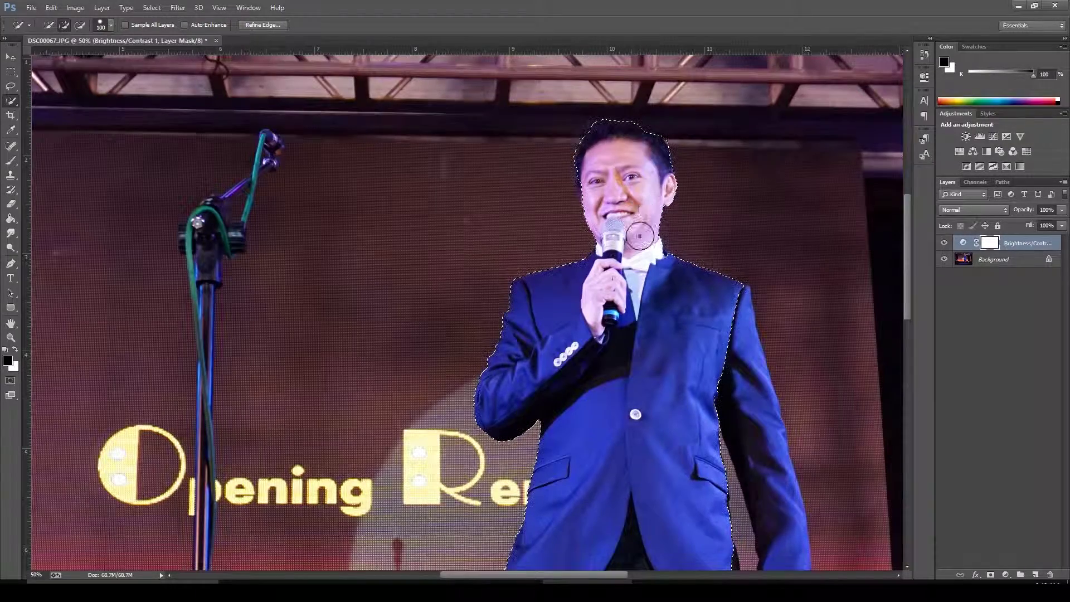
# - Add the man's lowered arm and hand to the selection, and subtract the background gap between that arm and the jacket
pyautogui.scroll(-8, 644, 147)
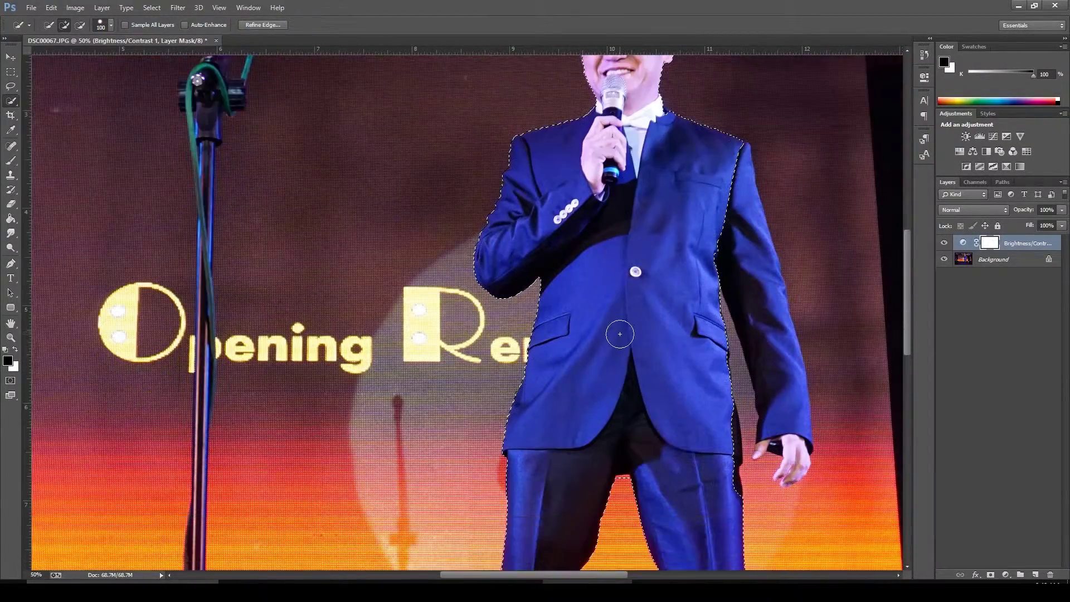
pyautogui.scroll(-2, 622, 375)
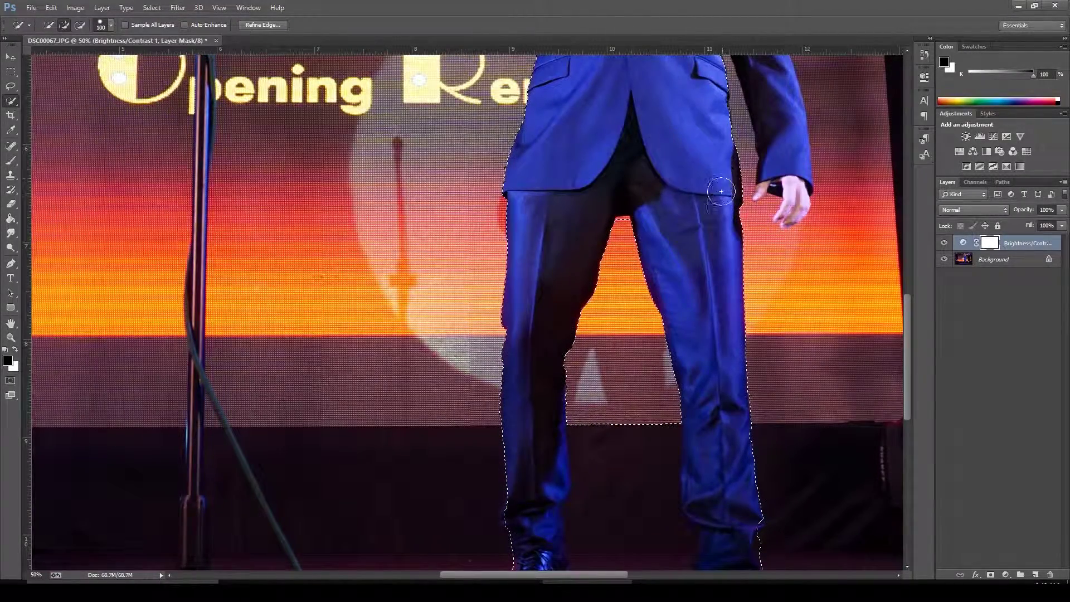
pyautogui.scroll(4, 793, 182)
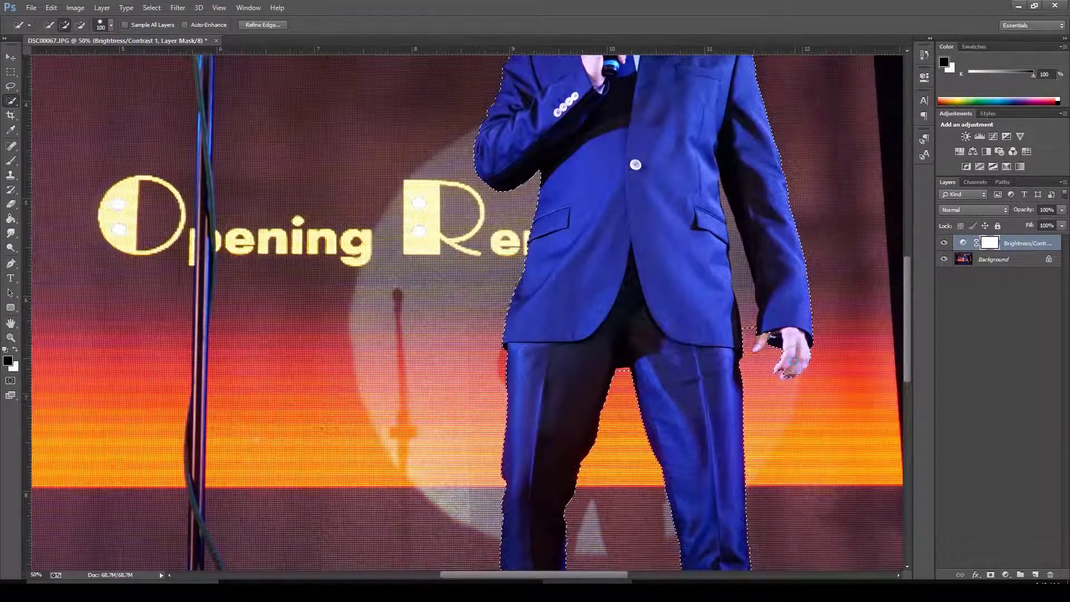
pyautogui.moveTo(753, 305); pyautogui.dragTo(739, 286)
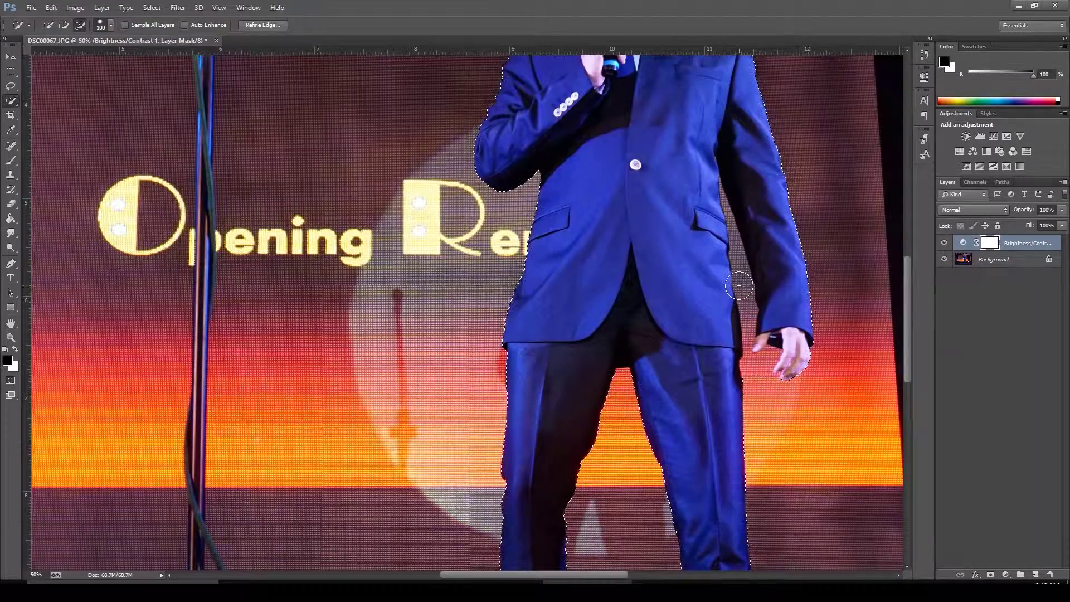
pyautogui.press('alt')
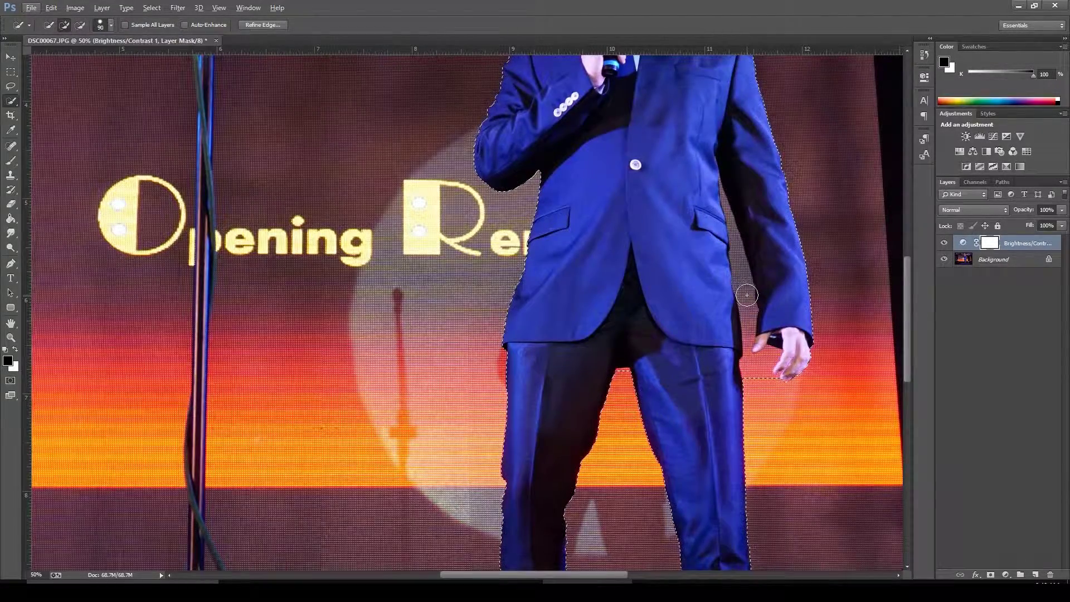
pyautogui.press('alt')
pyautogui.moveTo(746, 296); pyautogui.dragTo(736, 259)
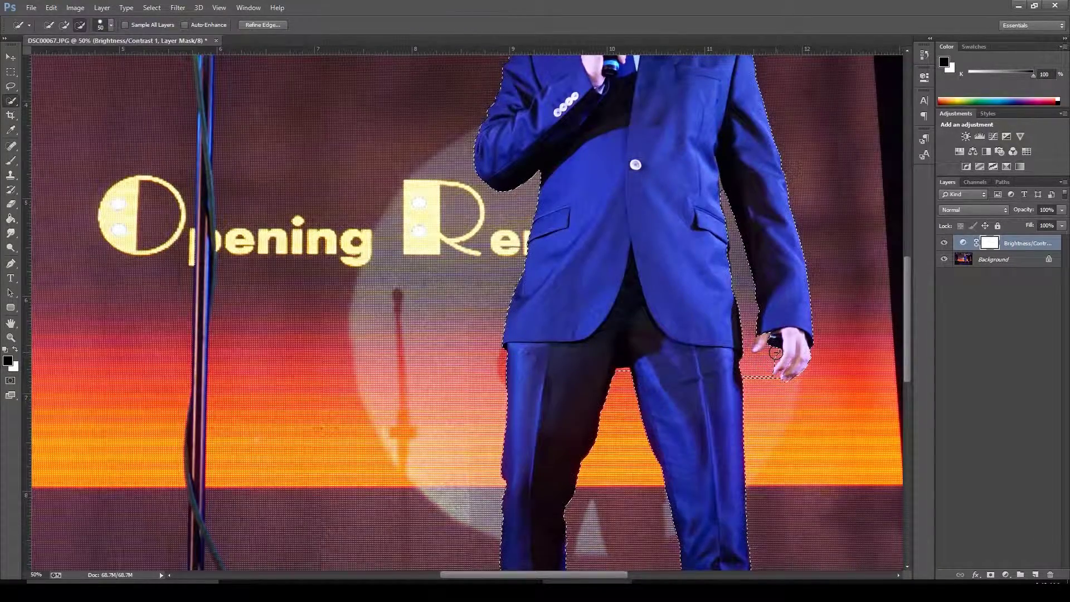
pyautogui.press('alt')
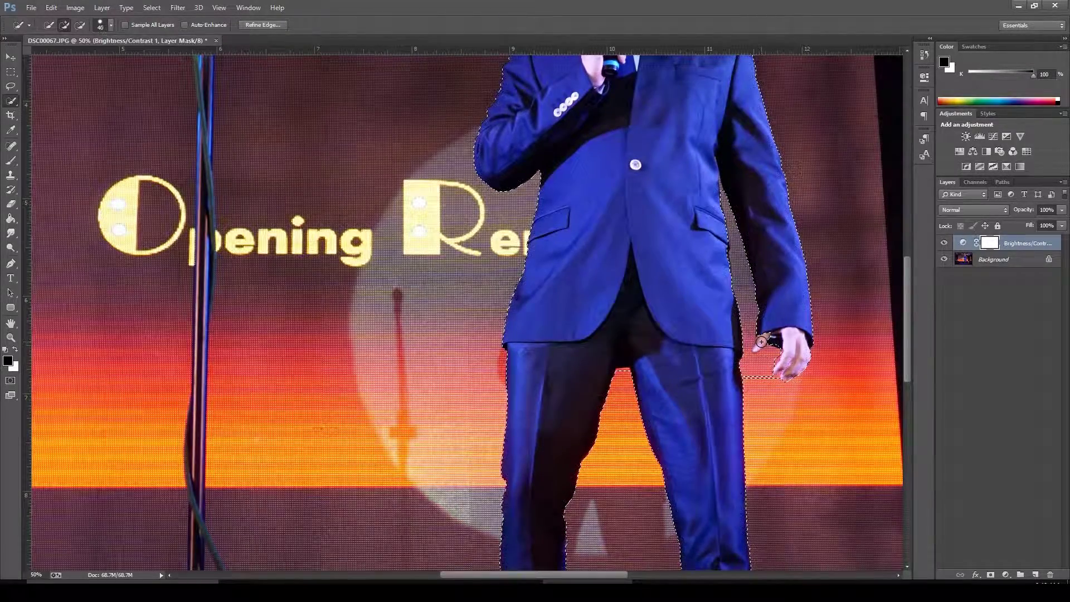
pyautogui.press('[')
# - Subtract the background between the man's legs from the selection and add the missing heel of his rear shoe
pyautogui.scroll(-5, 772, 341)
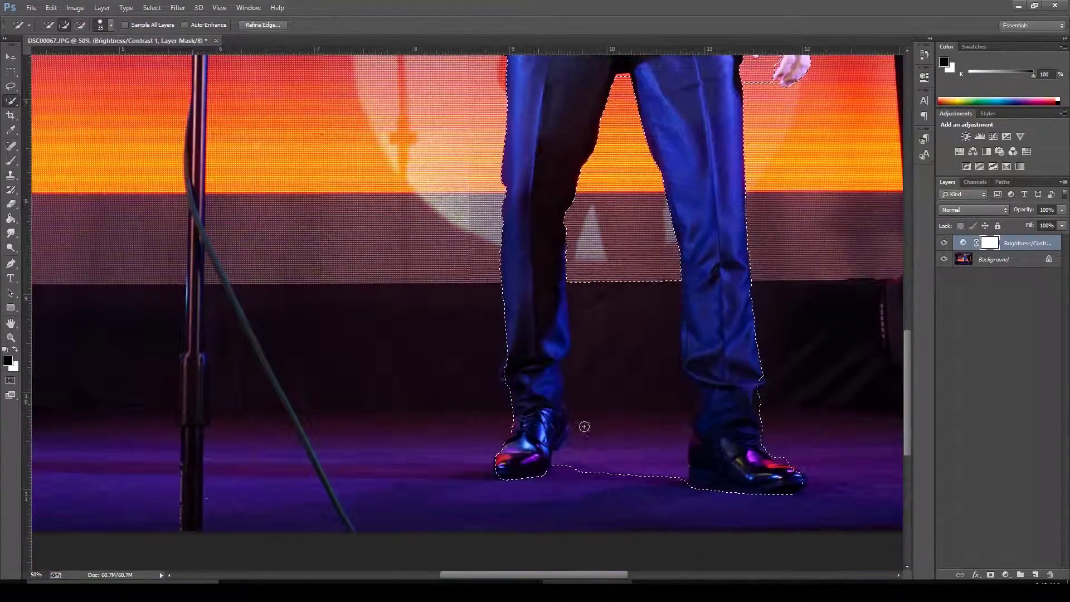
pyautogui.press('alt')
pyautogui.moveTo(584, 426)
pyautogui.mouseDown()
pyautogui.moveTo(578, 463)
pyautogui.moveTo(604, 403)
pyautogui.moveTo(633, 242)
pyautogui.moveTo(637, 367)
pyautogui.mouseUp()
pyautogui.scroll(1, 637, 367)
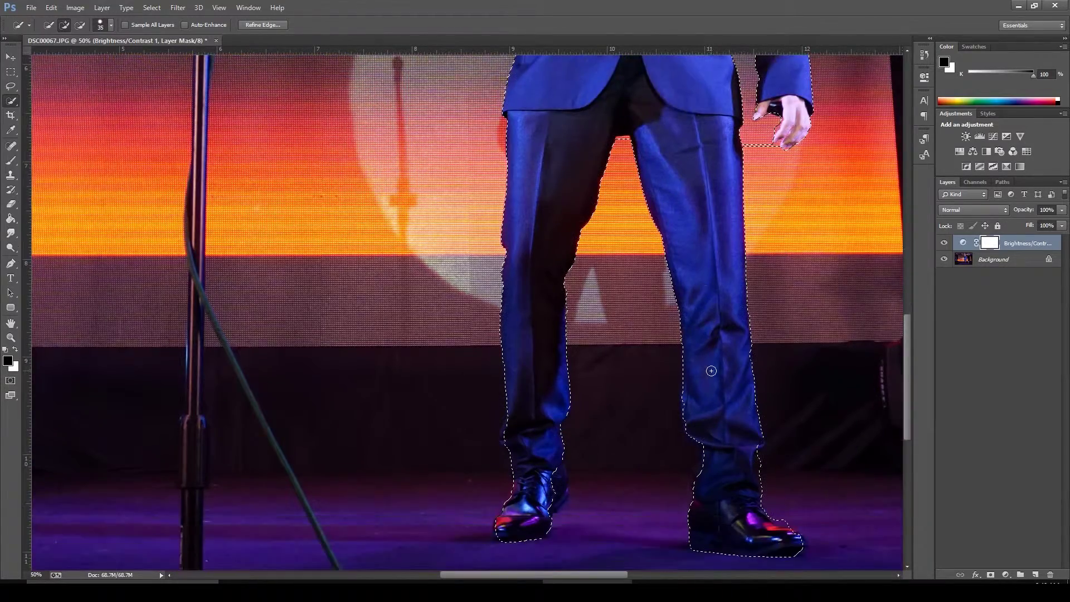
pyautogui.scroll(-1, 722, 379)
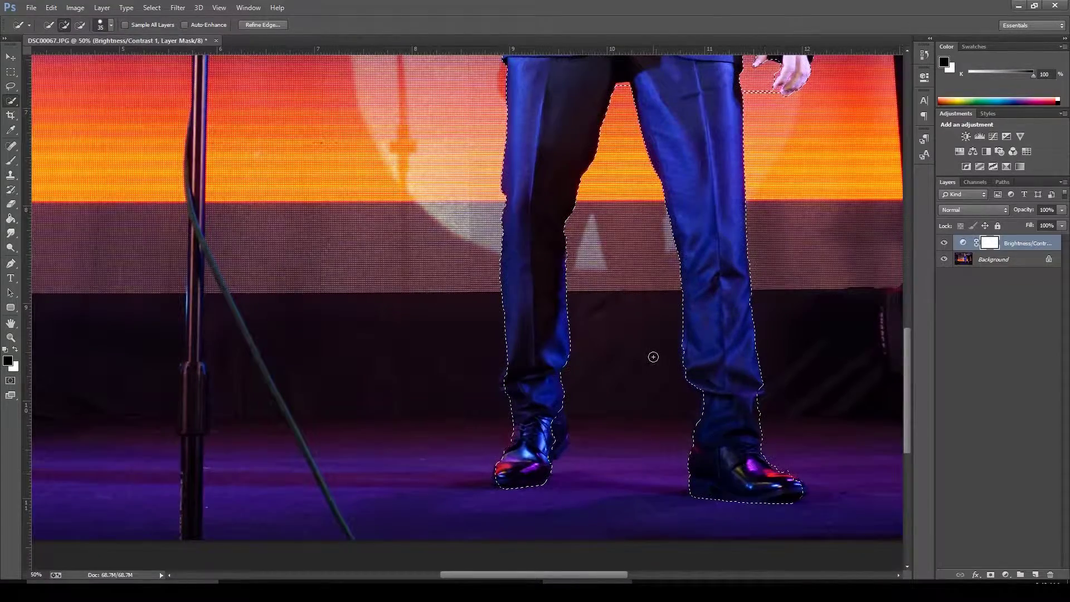
pyautogui.scroll(3, 653, 363)
pyautogui.scroll(-2, 568, 468)
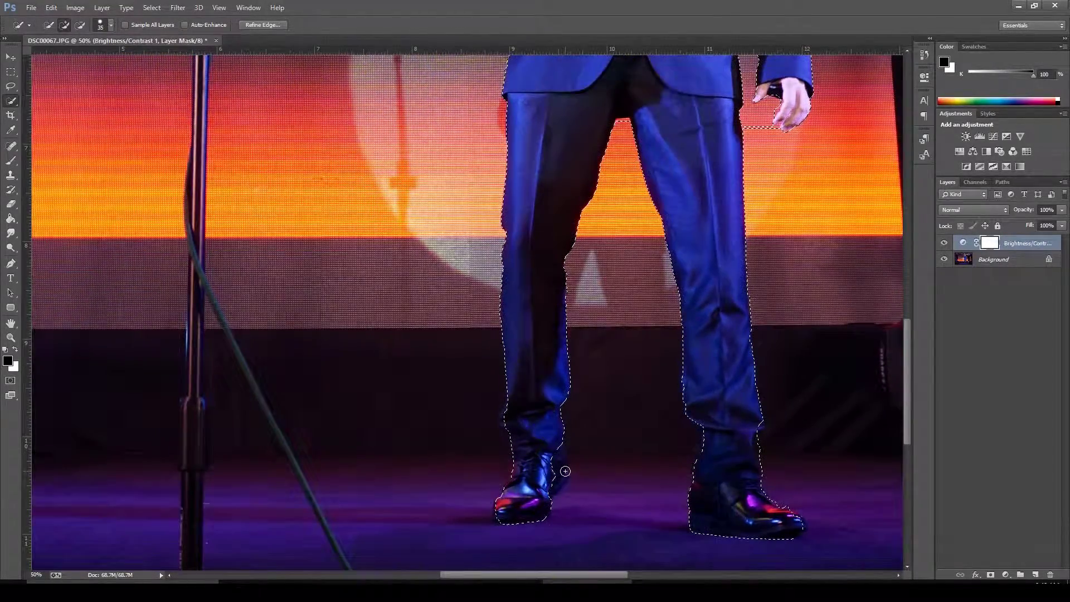
pyautogui.scroll(10, 562, 480)
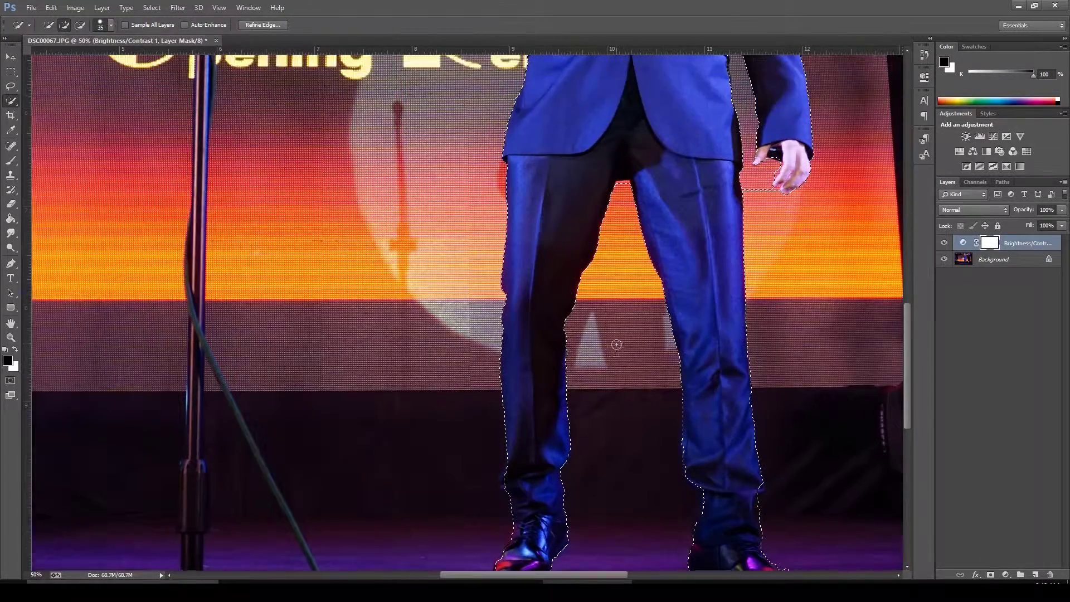
# - Start Refine Edge for the Background layer's selection with Smooth 33, Feather 5.8 px and Contrast 36%
pyautogui.scroll(4, 626, 339)
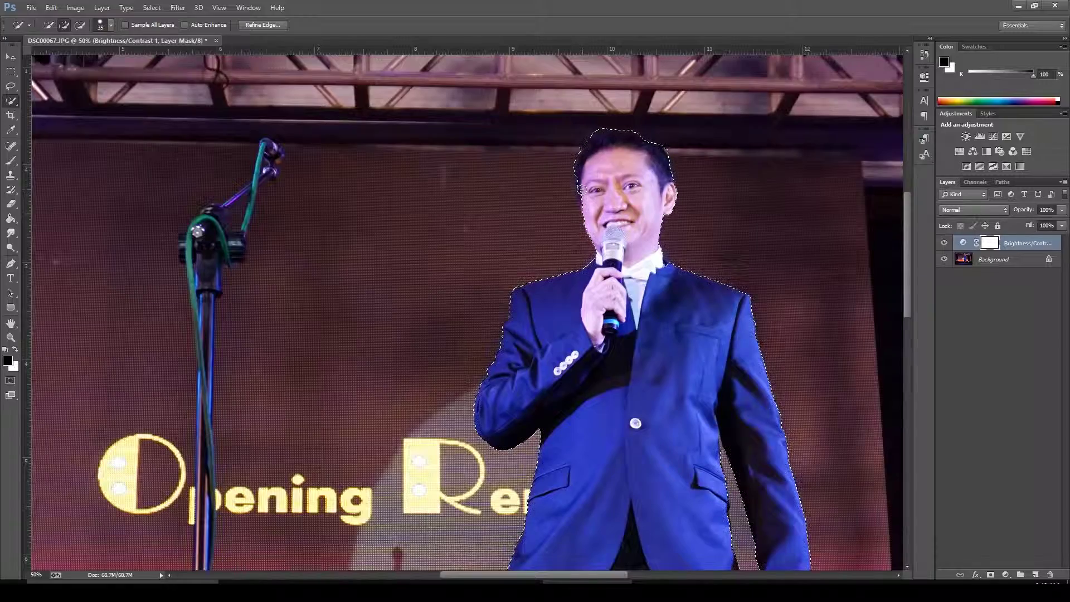
pyautogui.scroll(-2, 550, 313)
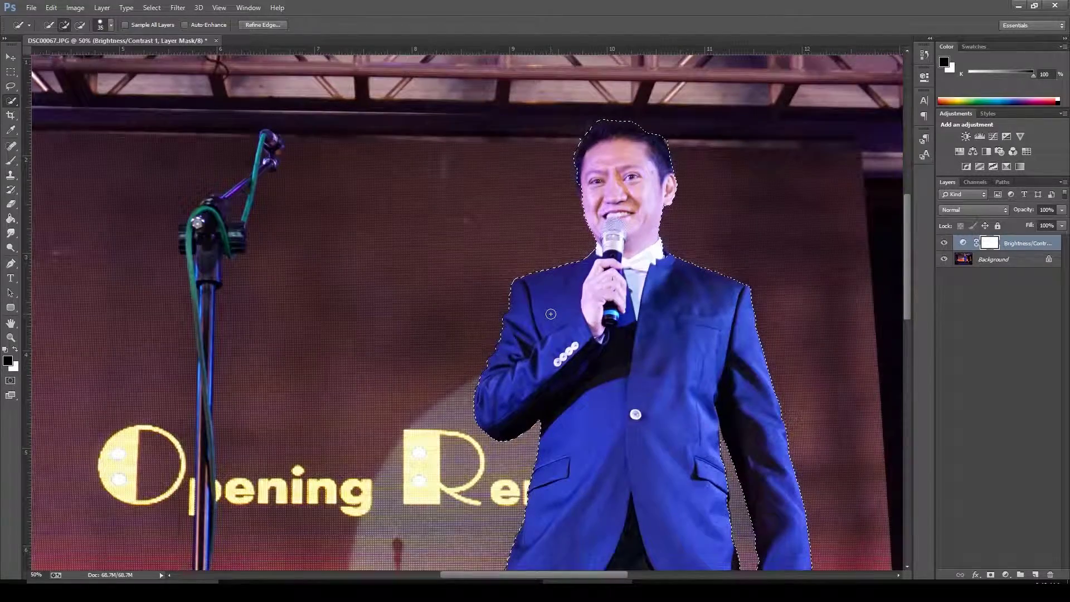
pyautogui.scroll(-4, 546, 316)
pyautogui.scroll(3, 546, 316)
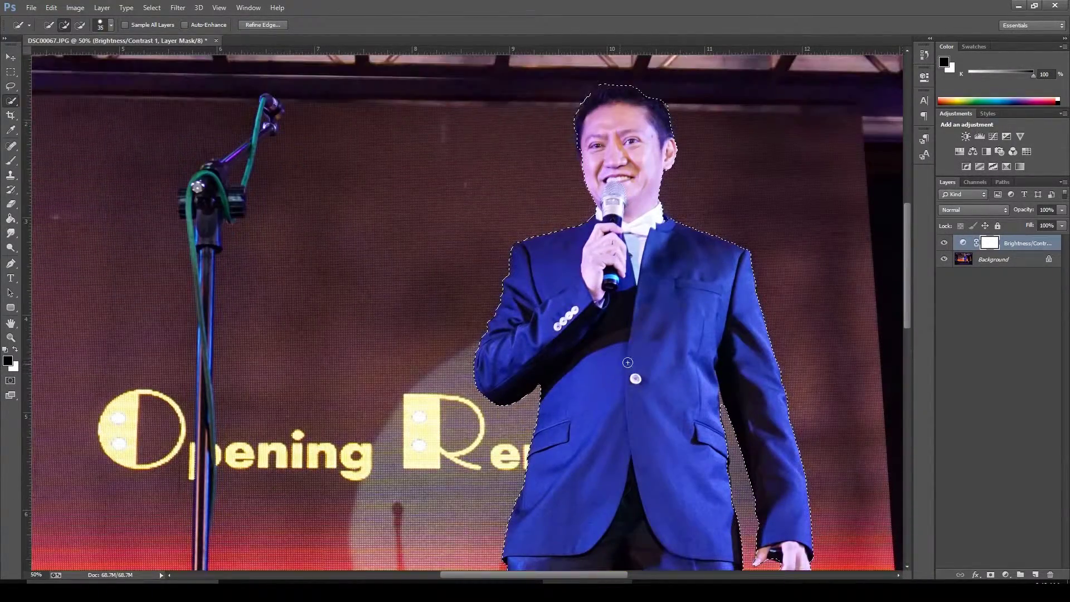
pyautogui.click(961, 260)
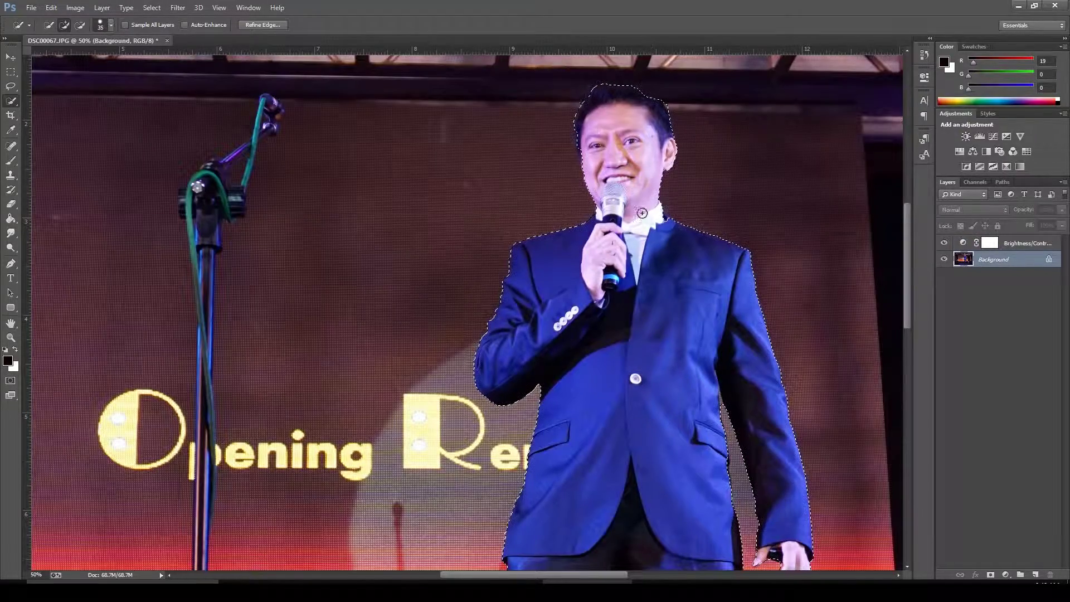
pyautogui.click(273, 24)
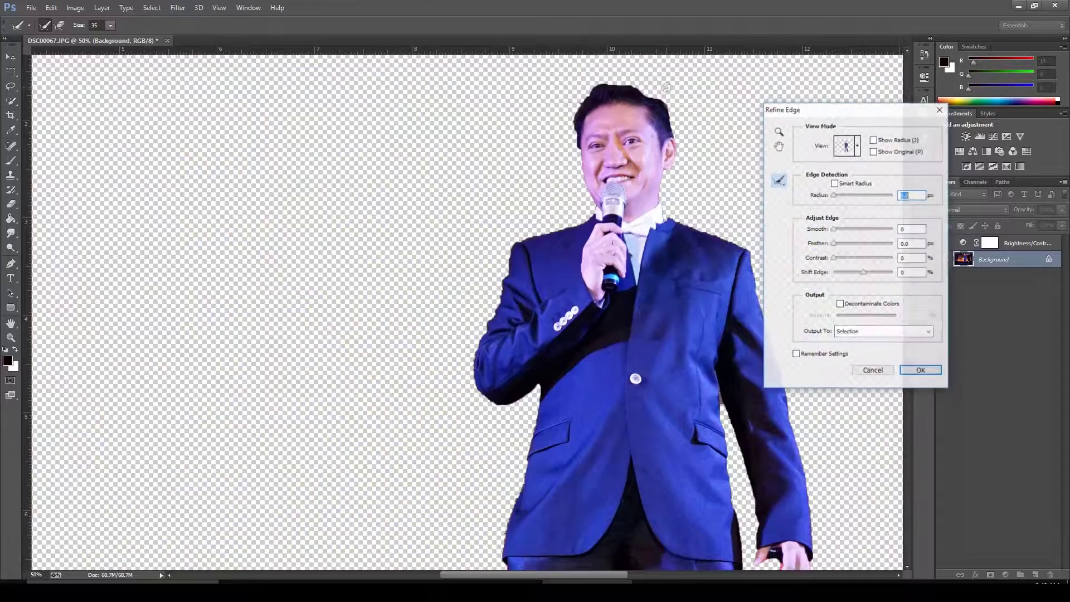
pyautogui.moveTo(834, 229); pyautogui.dragTo(851, 244)
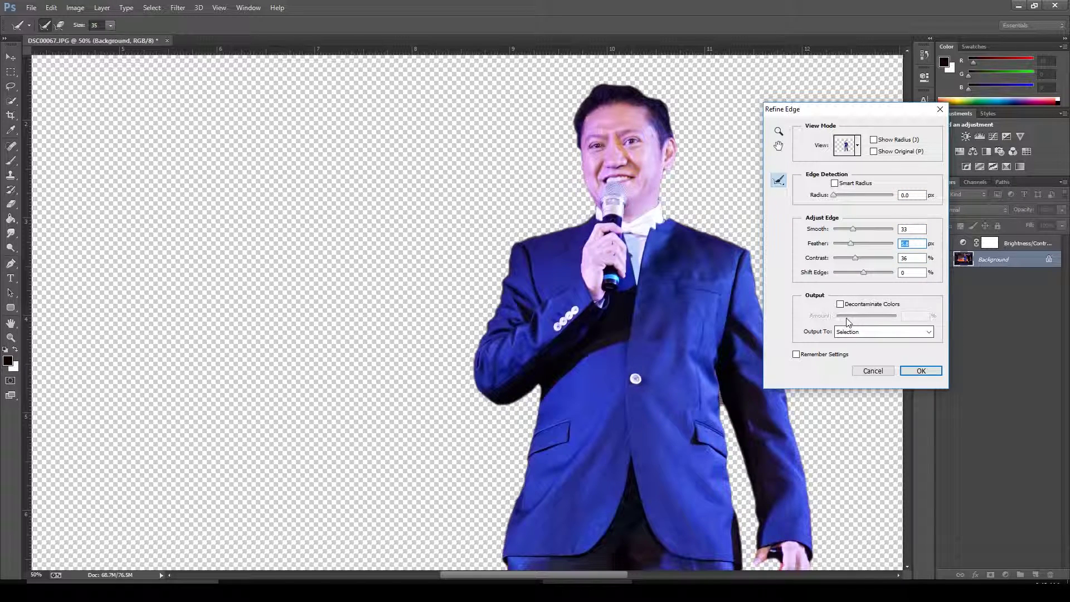
# - Set Shift Edge to +10%, enable Smart Radius with an increased radius, and apply the refinement as a selection
pyautogui.moveTo(863, 273); pyautogui.dragTo(879, 273)
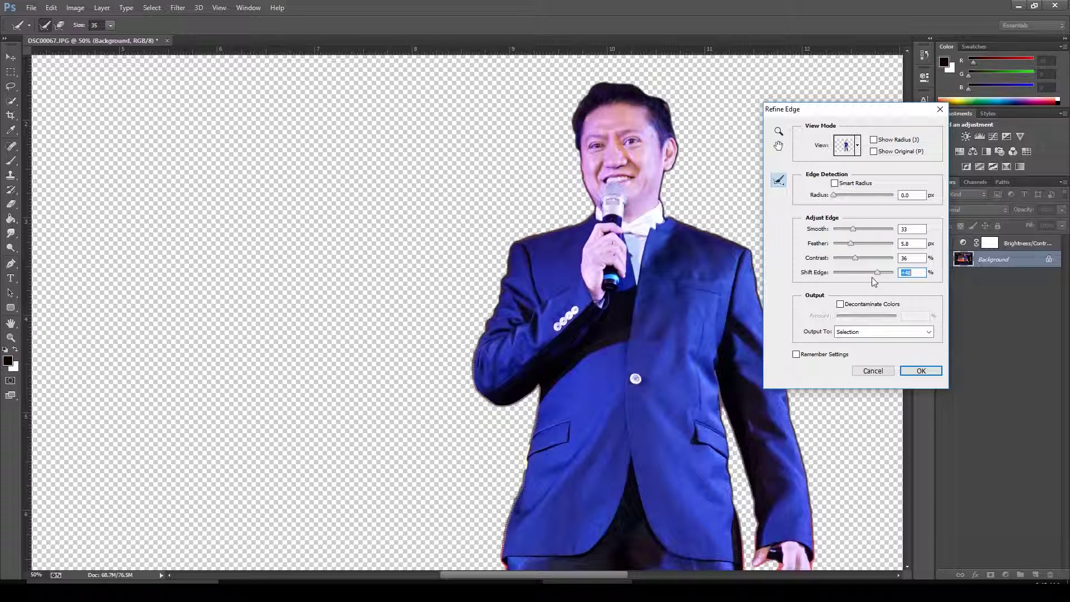
pyautogui.moveTo(876, 272); pyautogui.dragTo(864, 272)
pyautogui.click(835, 183)
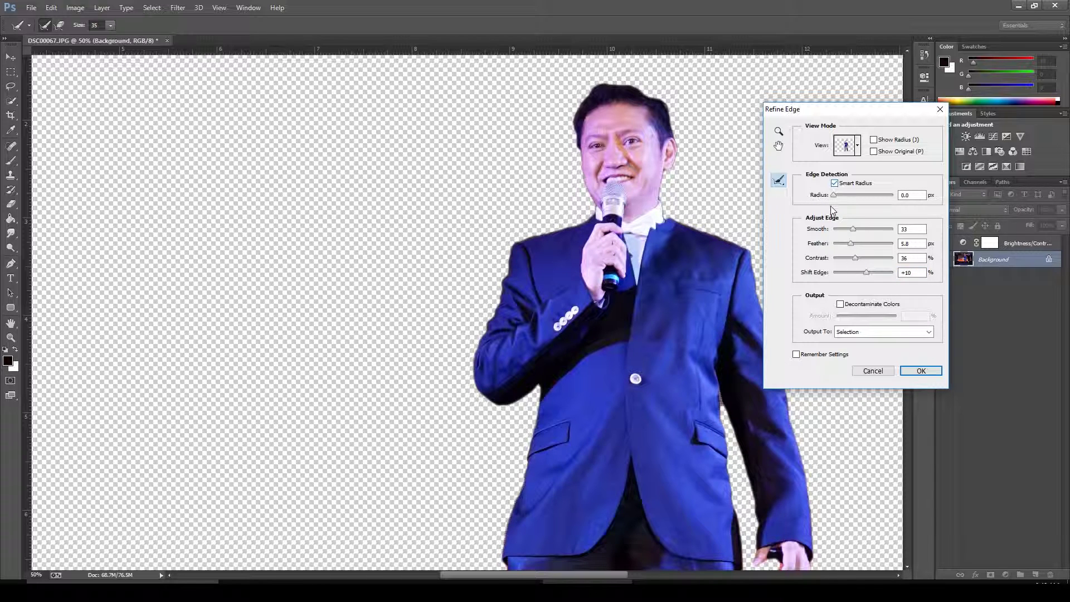
pyautogui.moveTo(834, 195); pyautogui.dragTo(854, 195)
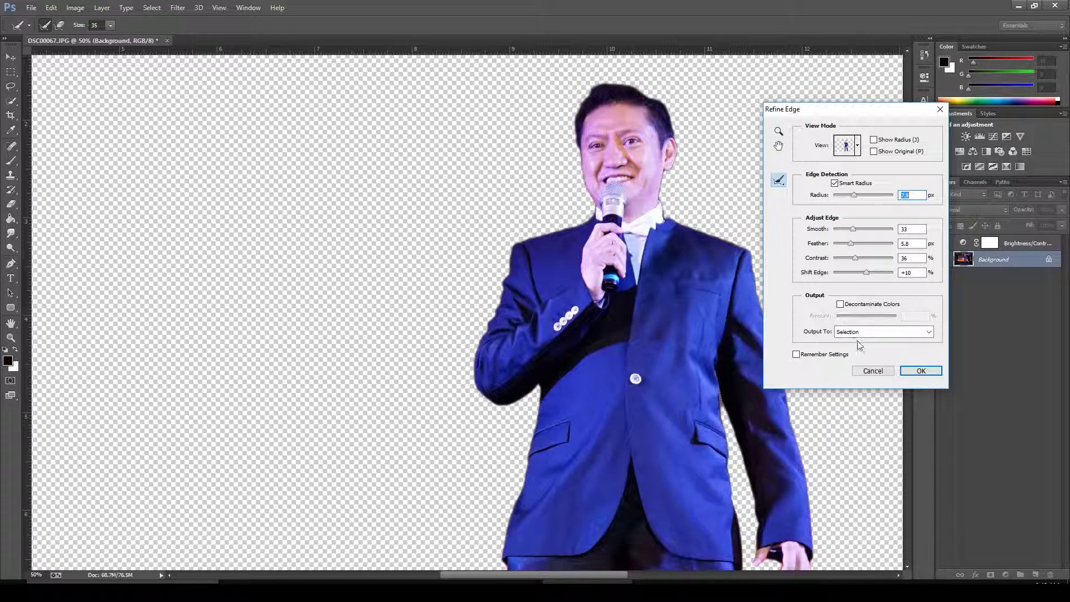
pyautogui.click(909, 371)
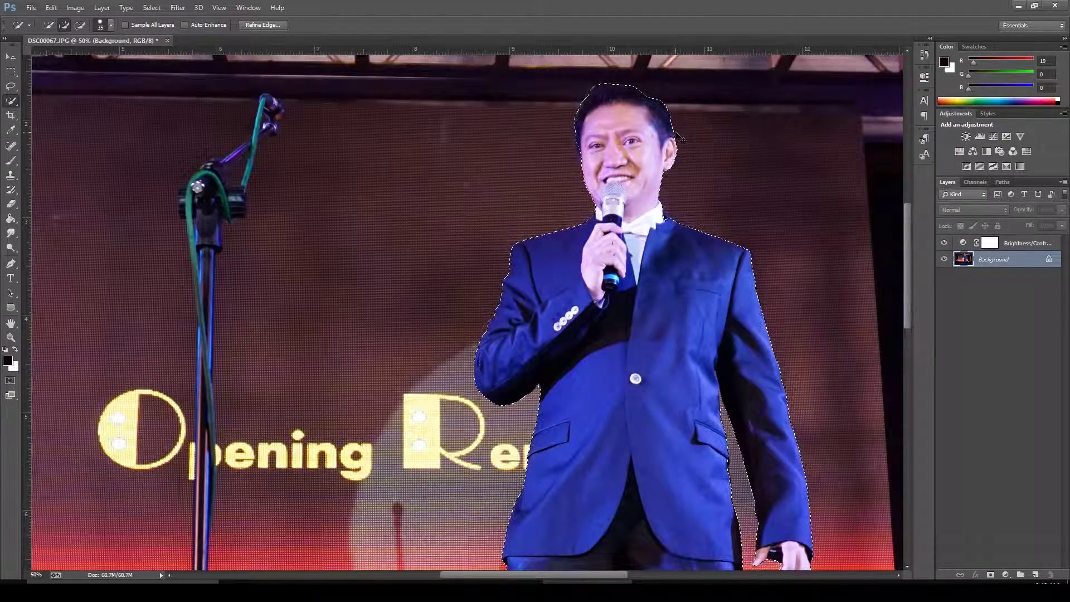
# - Correct the selection outline along the top of the man's hair, subtracting the background strip above it
pyautogui.hotkey('ctrl', '+')
pyautogui.hotkey('ctrl', '+')
pyautogui.scroll(2, 709, 129)
pyautogui.scroll(4, 710, 129)
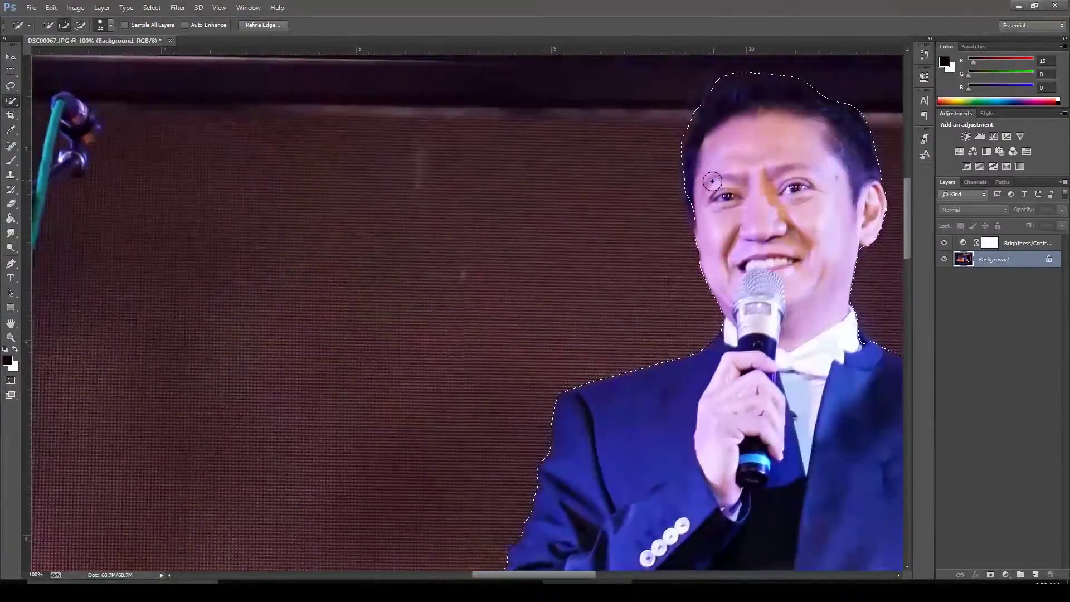
pyautogui.moveTo(750, 191); pyautogui.dragTo(727, 153)
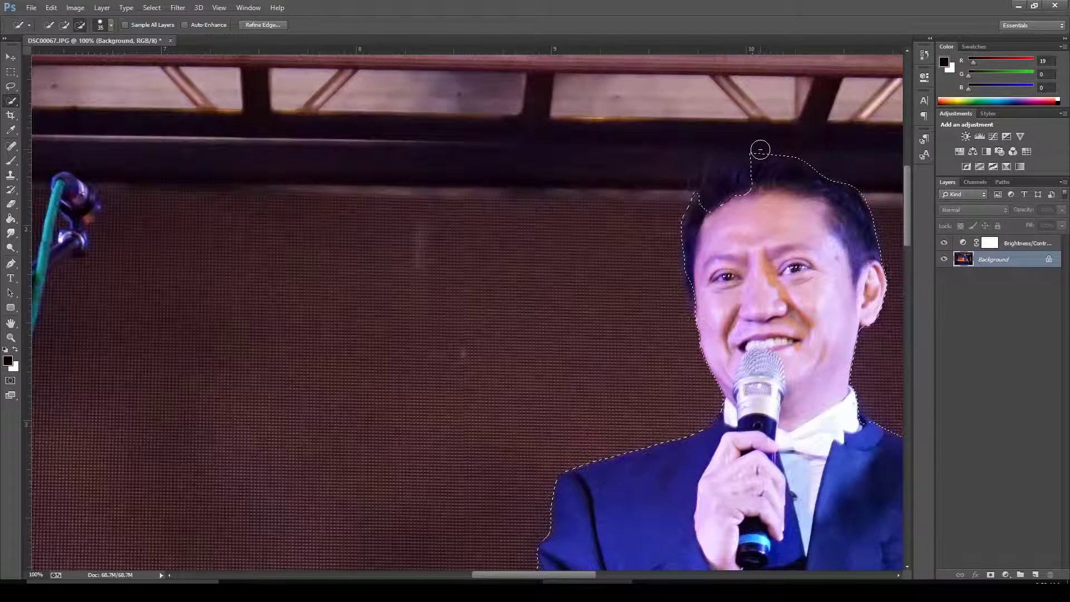
pyautogui.moveTo(787, 150)
pyautogui.mouseDown()
pyautogui.moveTo(710, 189)
pyautogui.moveTo(804, 183)
pyautogui.mouseUp()
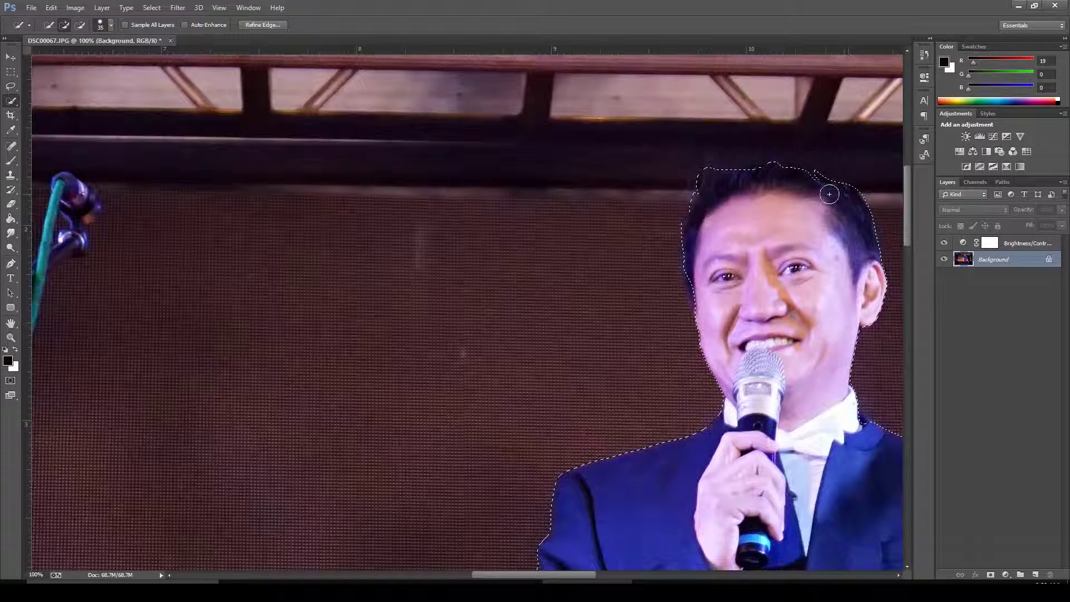
pyautogui.press('alt')
# - Refine the man's selection edge with Shift Edge +10%, Feather 1.6 px, Smooth 5 and Contrast 7%
pyautogui.scroll(-5, 781, 279)
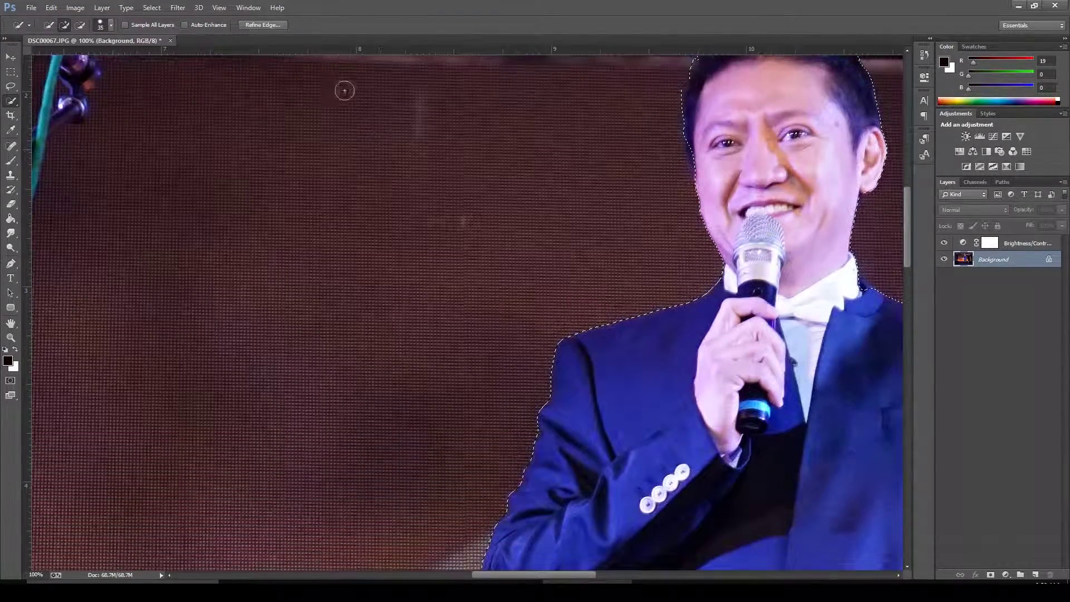
pyautogui.click(279, 24)
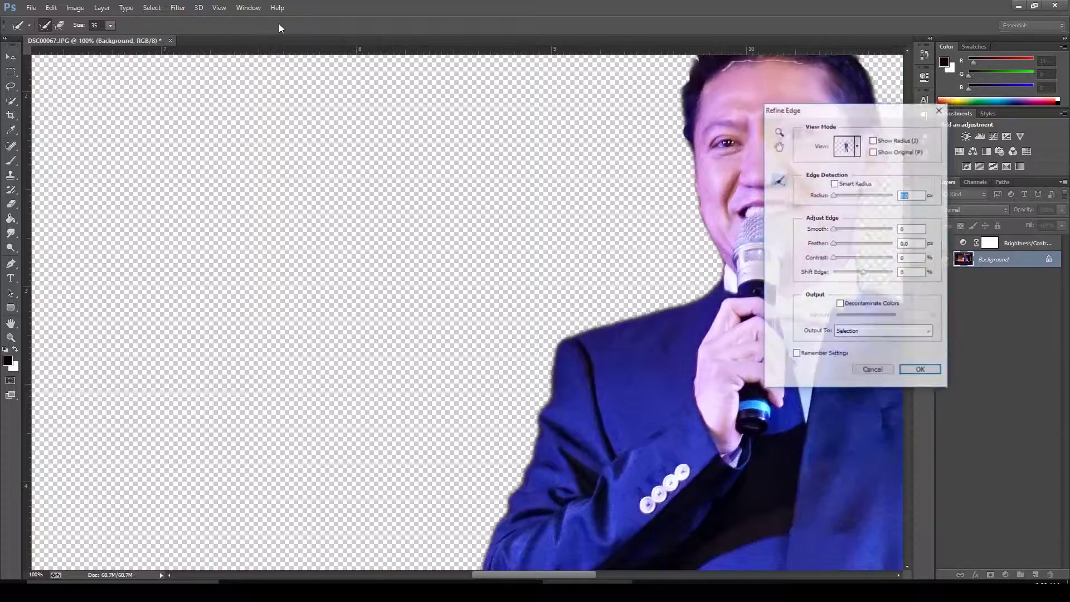
pyautogui.moveTo(863, 272); pyautogui.dragTo(866, 272)
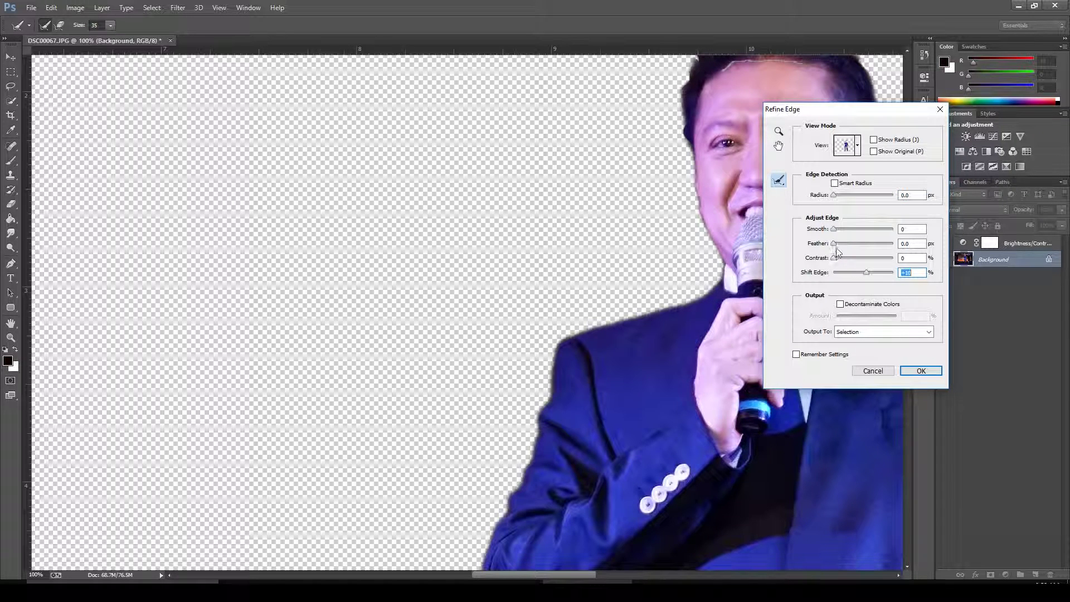
pyautogui.moveTo(825, 246); pyautogui.dragTo(838, 230)
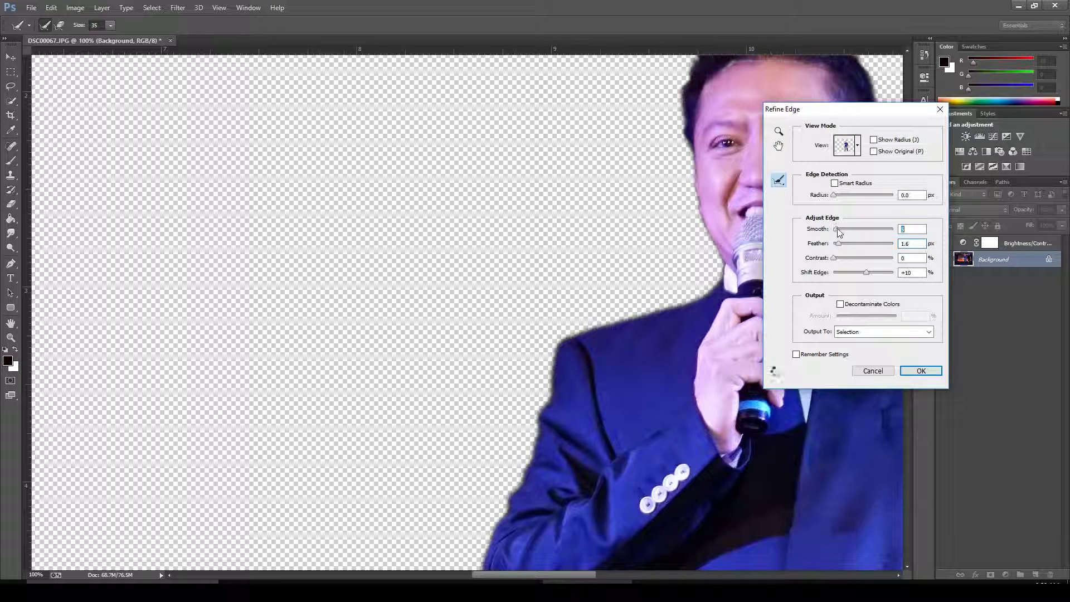
pyautogui.click(834, 259)
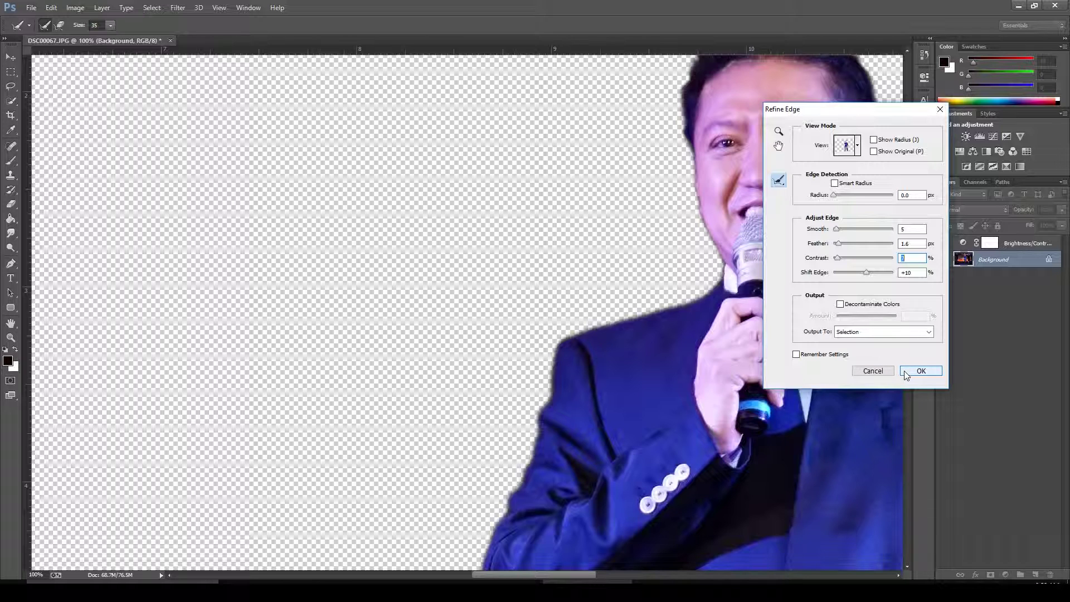
# - Output the refined selection to a new layer with layer mask and make the Background layer visible again
pyautogui.click(914, 333)
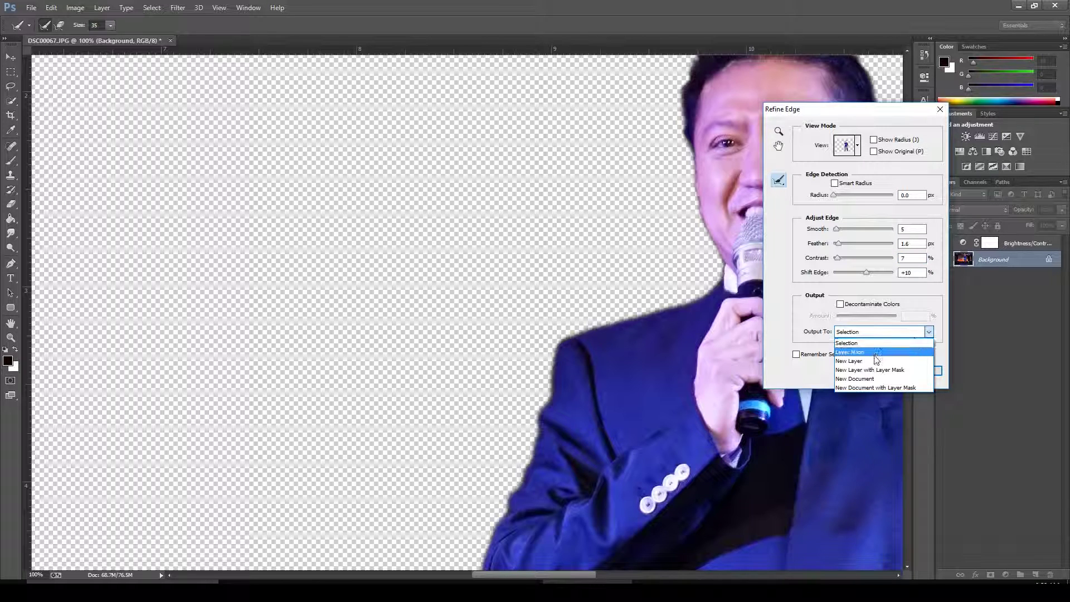
pyautogui.click(869, 369)
pyautogui.click(922, 370)
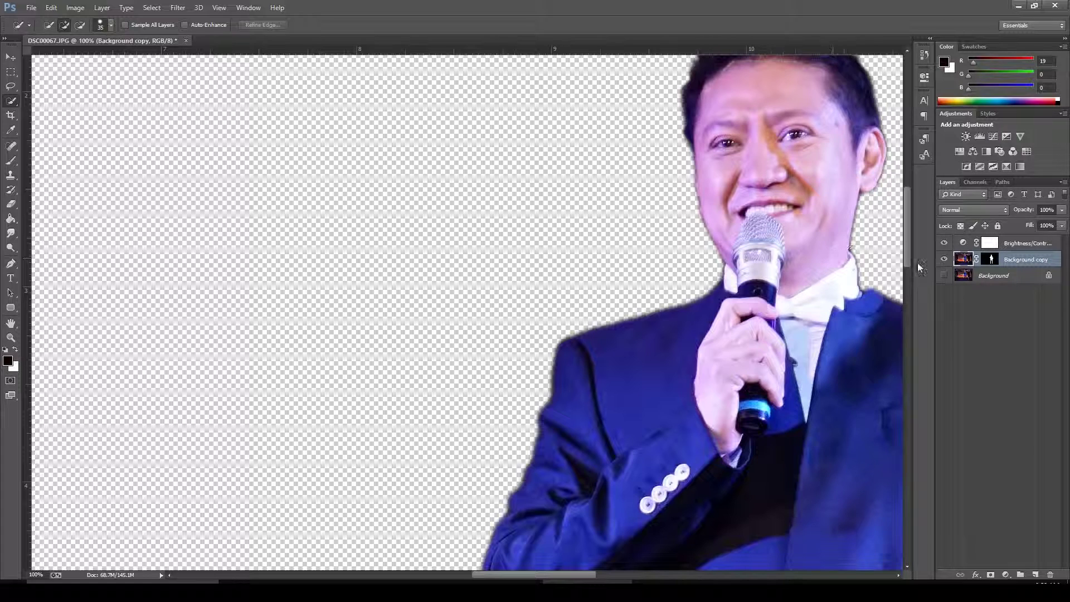
pyautogui.click(945, 276)
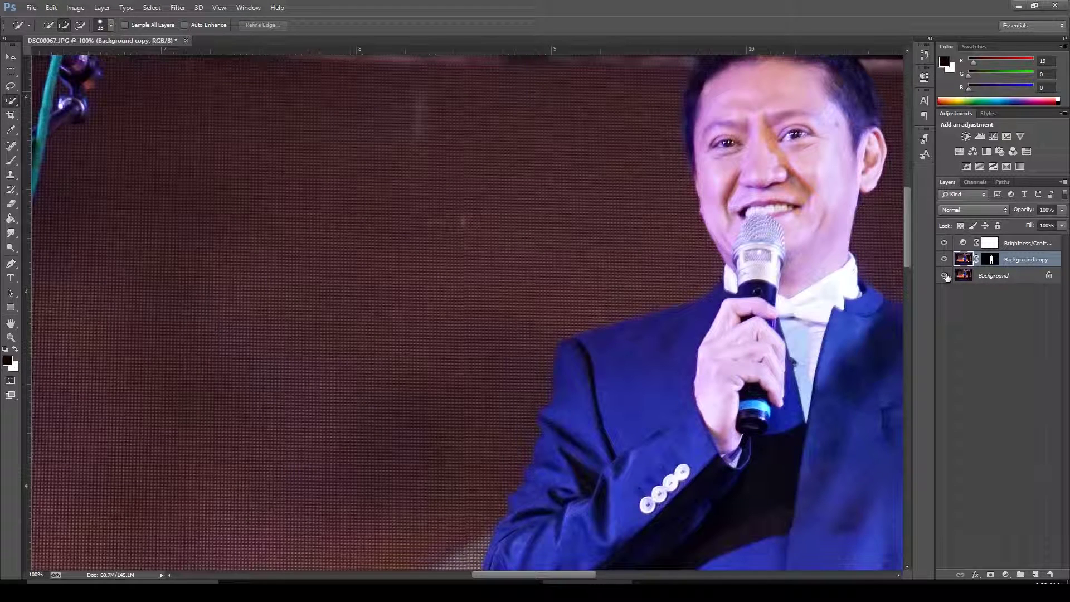
# - Unlock the Background layer as a regular layer and duplicate it
pyautogui.click(977, 274)
pyautogui.click(1051, 281)
pyautogui.hotkey('ctrl', 'j')
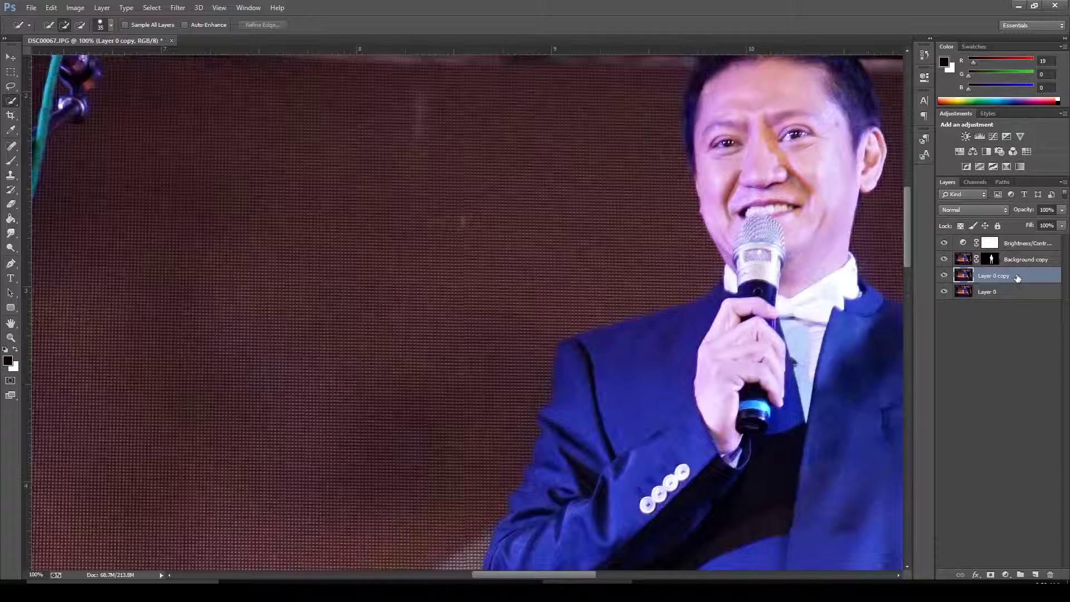
# - Apply a Gaussian Blur to the Layer 0 copy and repeat it once with the same settings
pyautogui.click(102, 8)
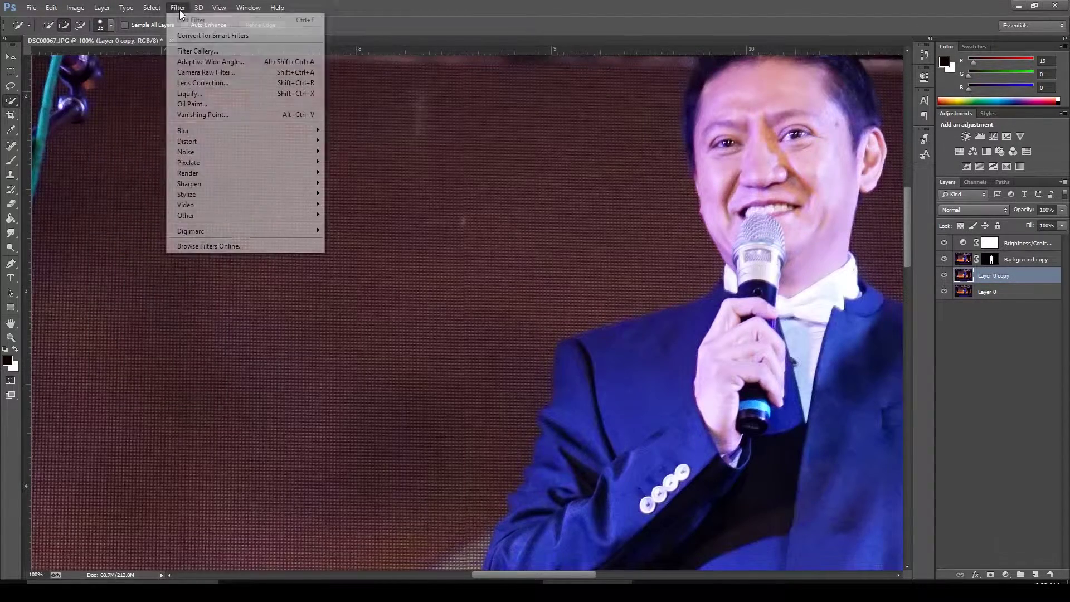
pyautogui.moveTo(237, 130)
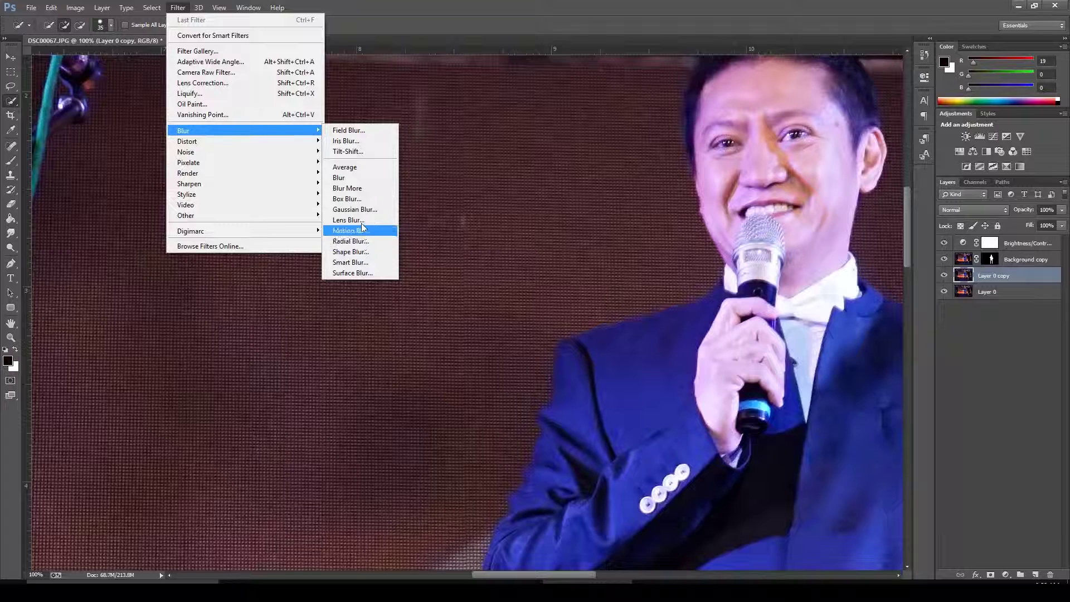
pyautogui.click(351, 209)
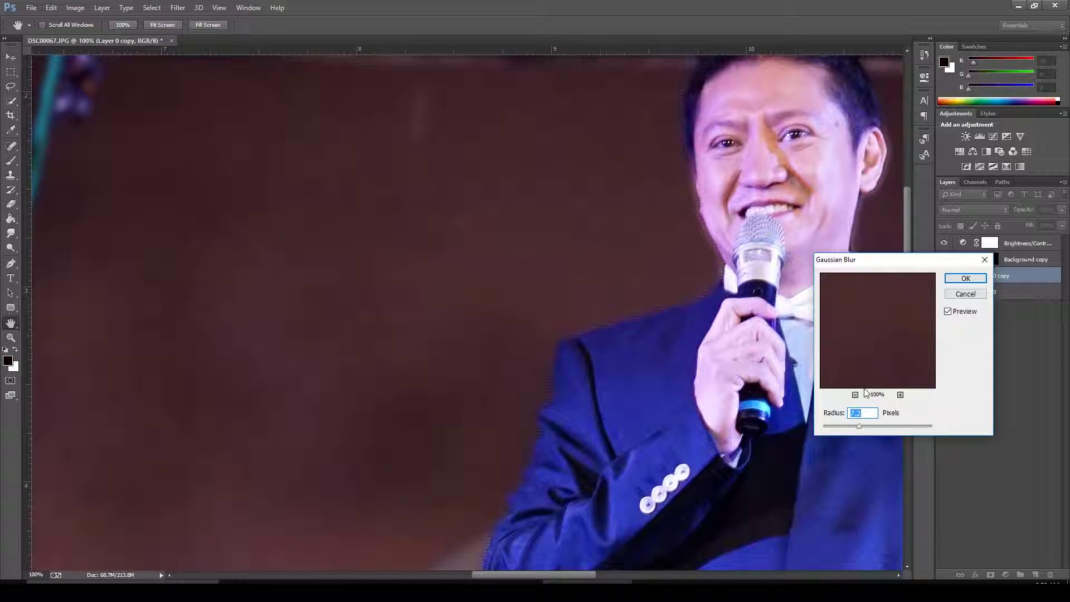
pyautogui.write('2.0')
pyautogui.press('Return')
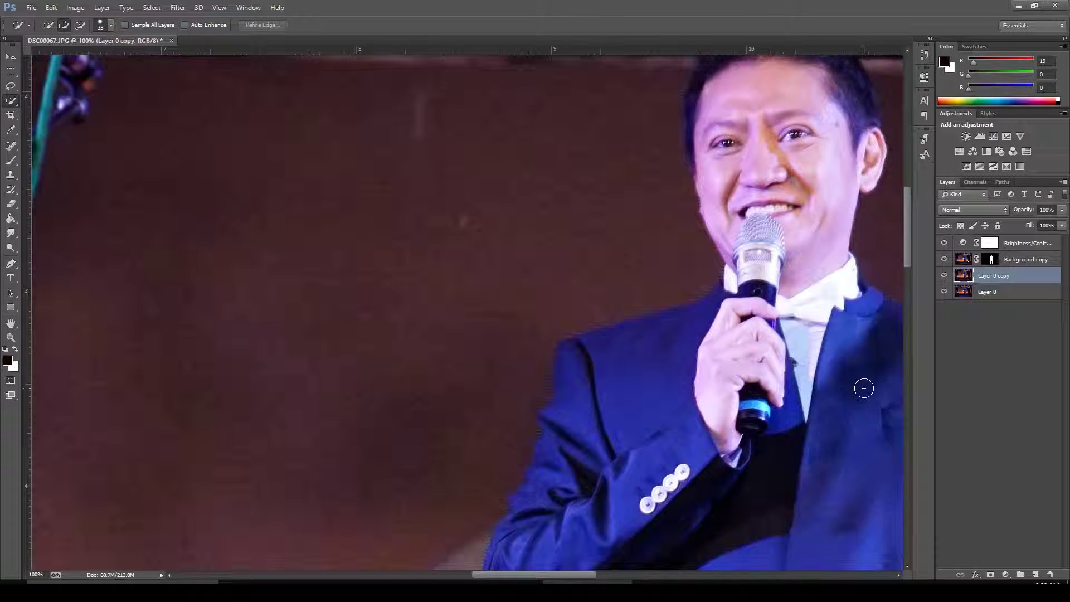
pyautogui.hotkey('ctrl', '0')
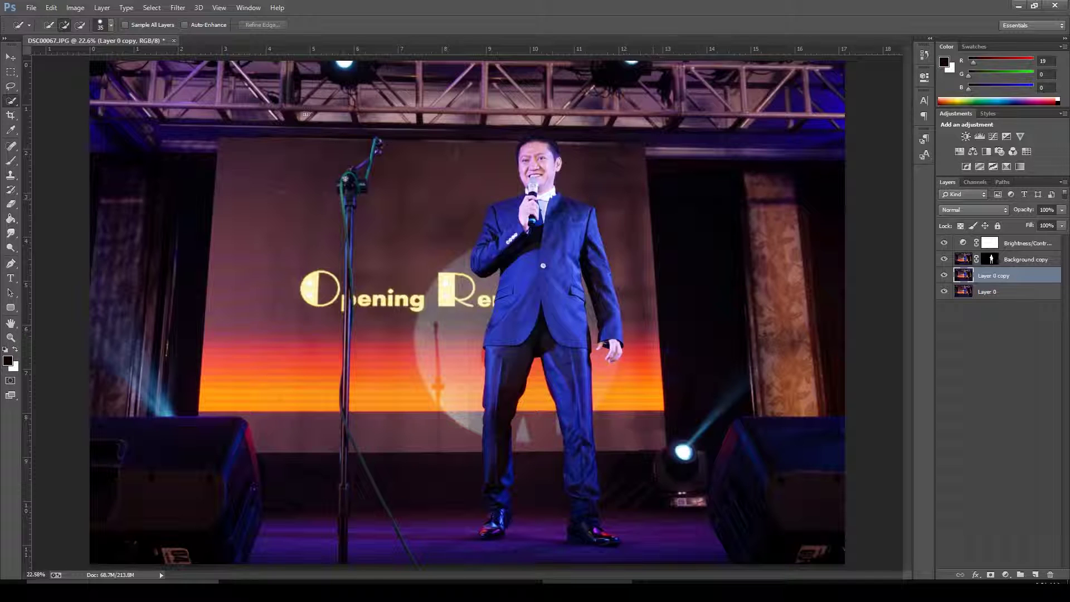
pyautogui.click(178, 8)
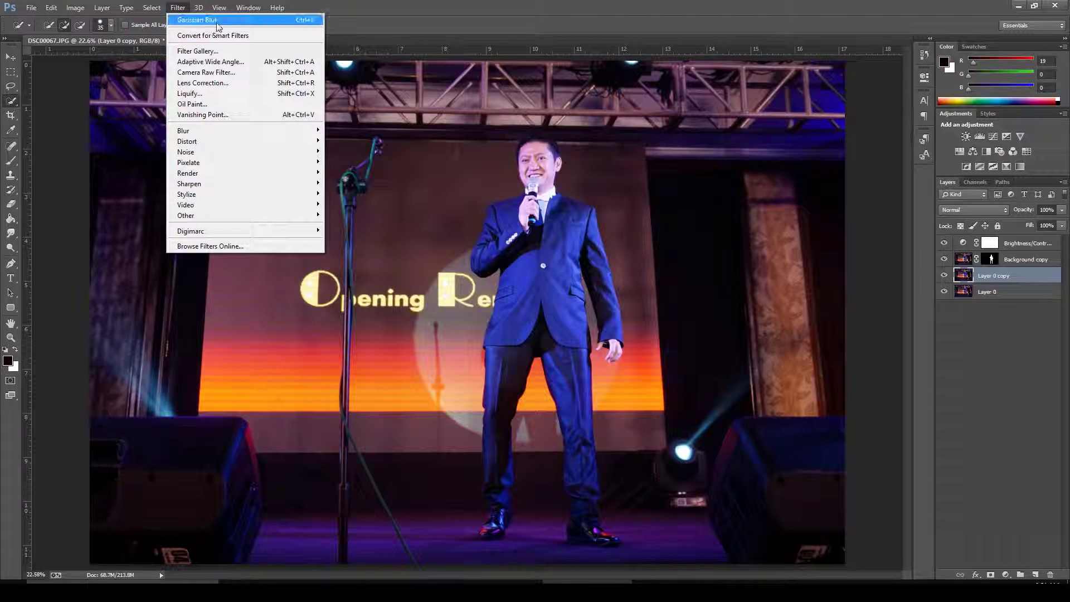
pyautogui.click(216, 23)
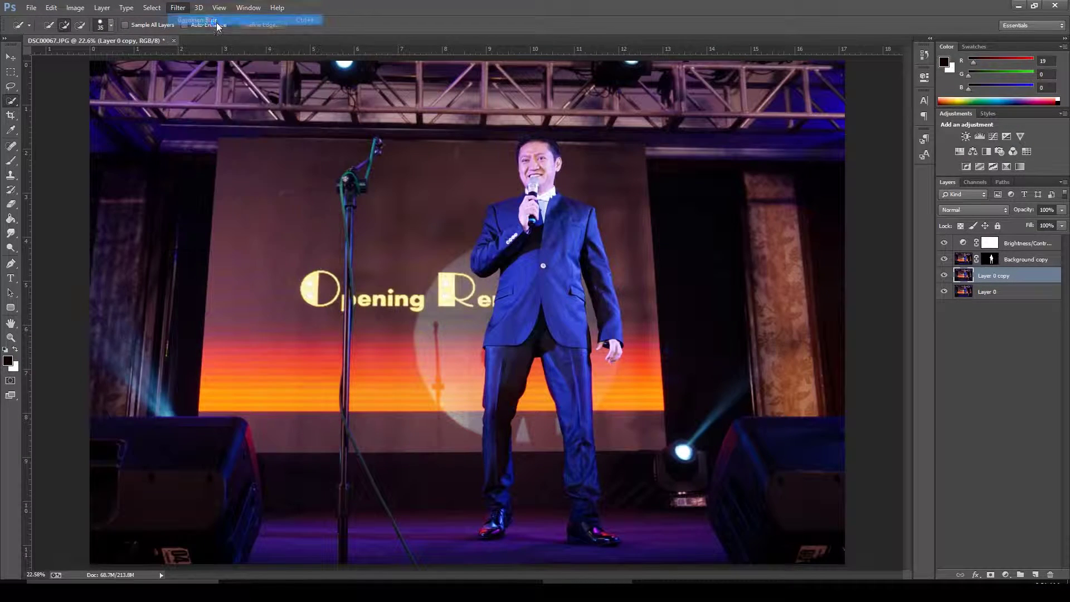
# - Blur the Layer 0 copy further with a Gaussian Blur radius of 9.8 pixels
pyautogui.click(178, 7)
pyautogui.moveTo(232, 134)
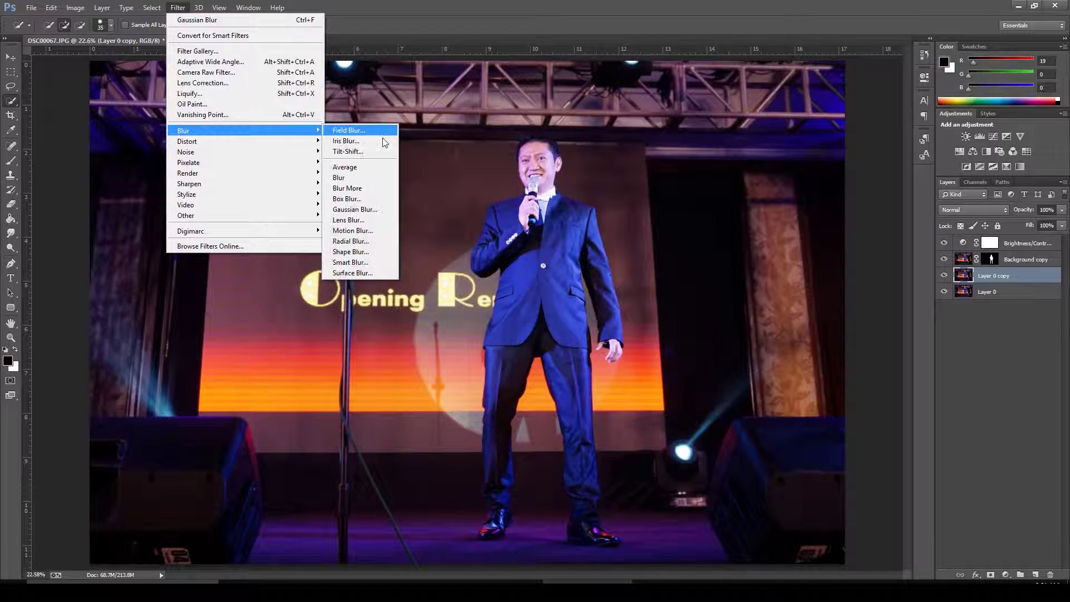
pyautogui.click(374, 215)
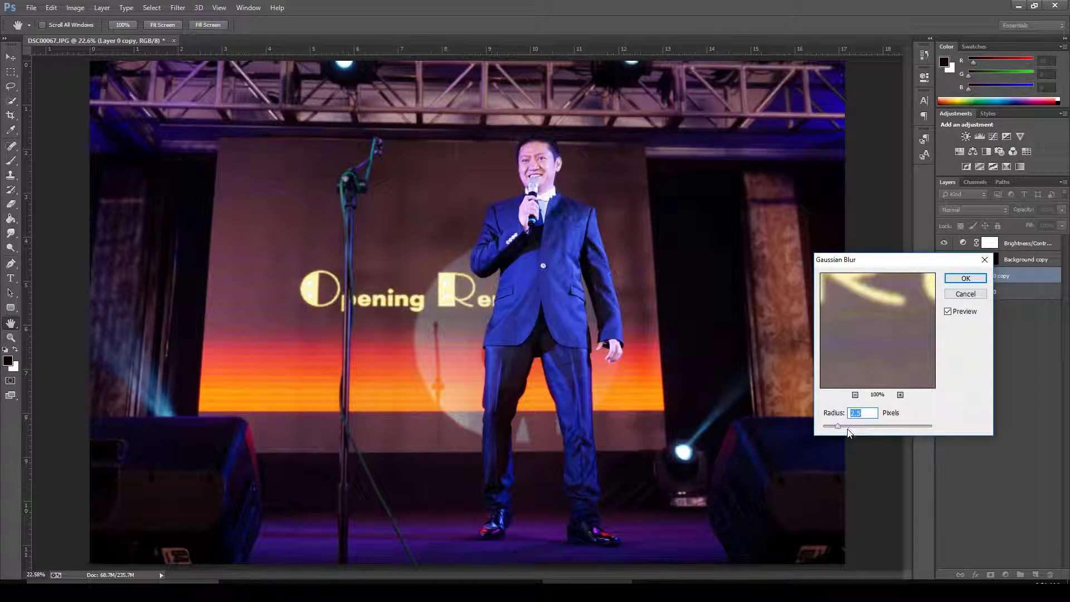
pyautogui.moveTo(837, 432); pyautogui.dragTo(868, 431)
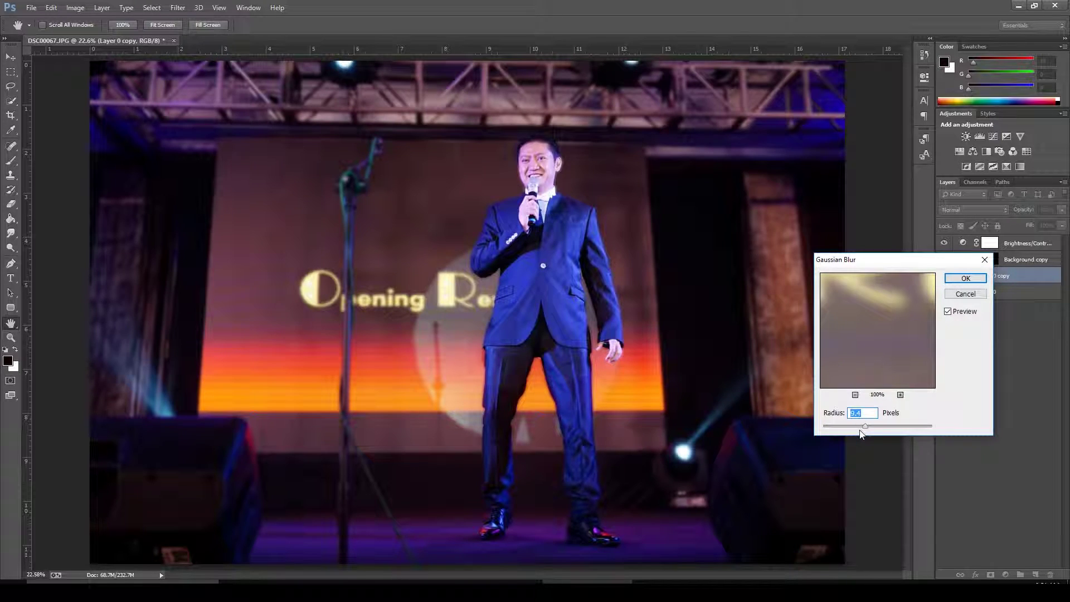
pyautogui.moveTo(856, 425)
pyautogui.mouseDown()
pyautogui.moveTo(846, 426)
pyautogui.moveTo(859, 426)
pyautogui.mouseUp()
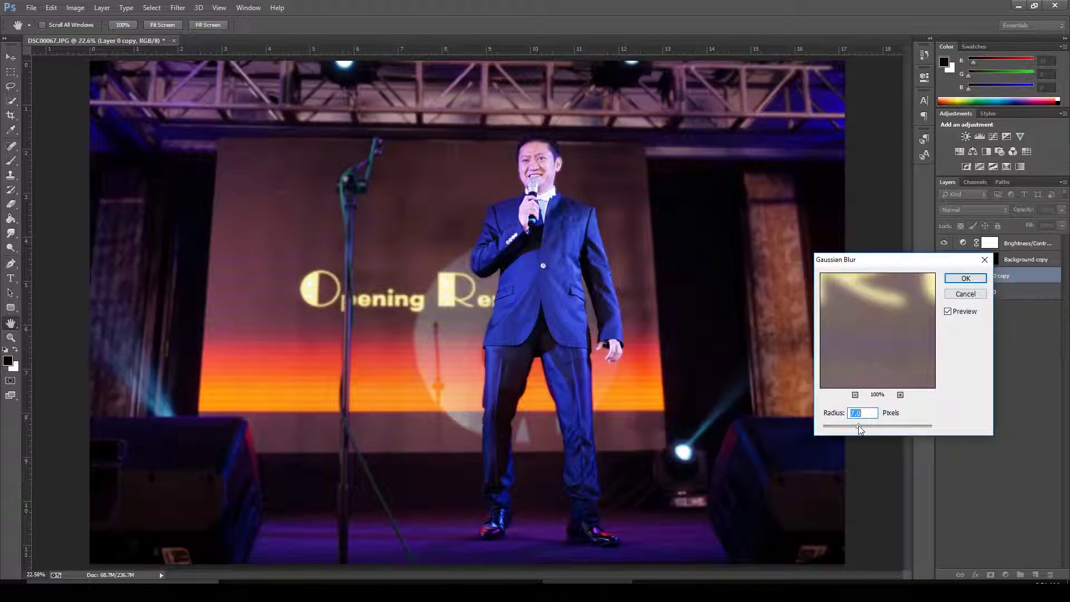
pyautogui.moveTo(864, 425); pyautogui.dragTo(866, 426)
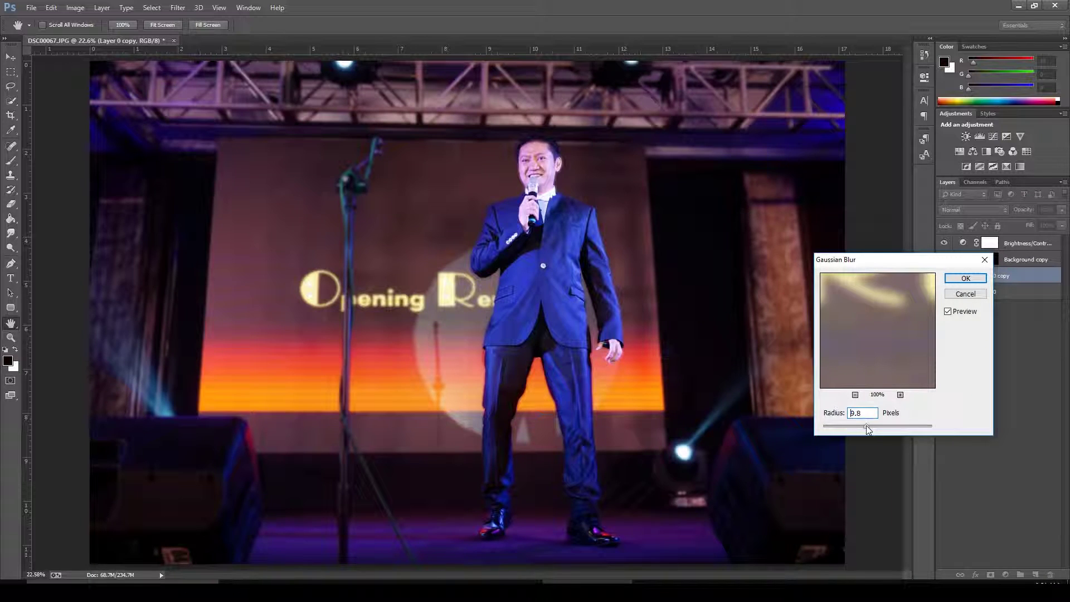
pyautogui.click(966, 279)
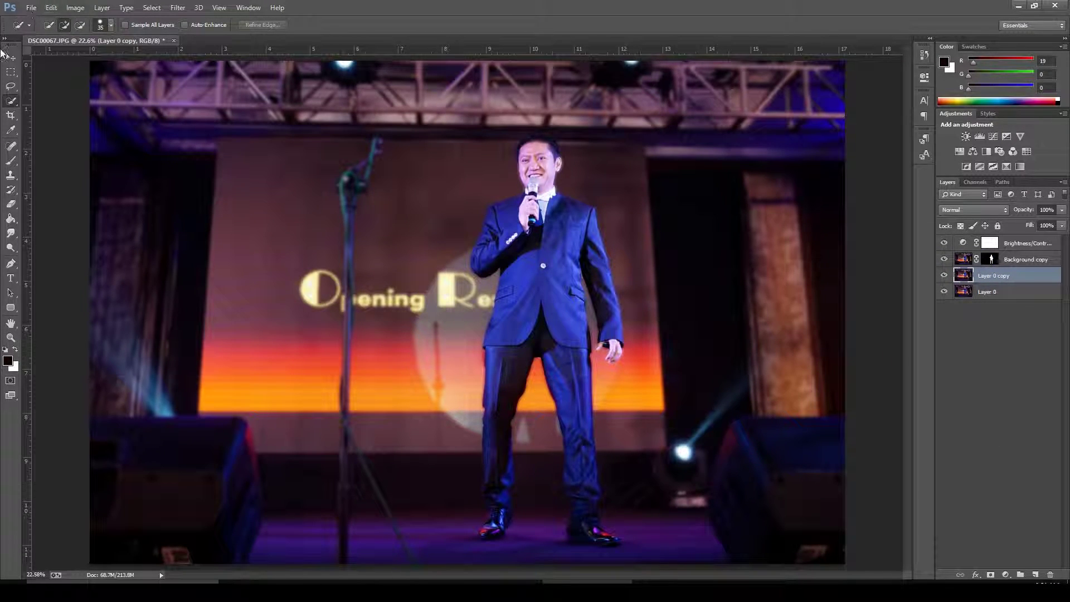
# - Crop the photo to a full-height portrait frame containing the man and the microphone stand
pyautogui.click(11, 114)
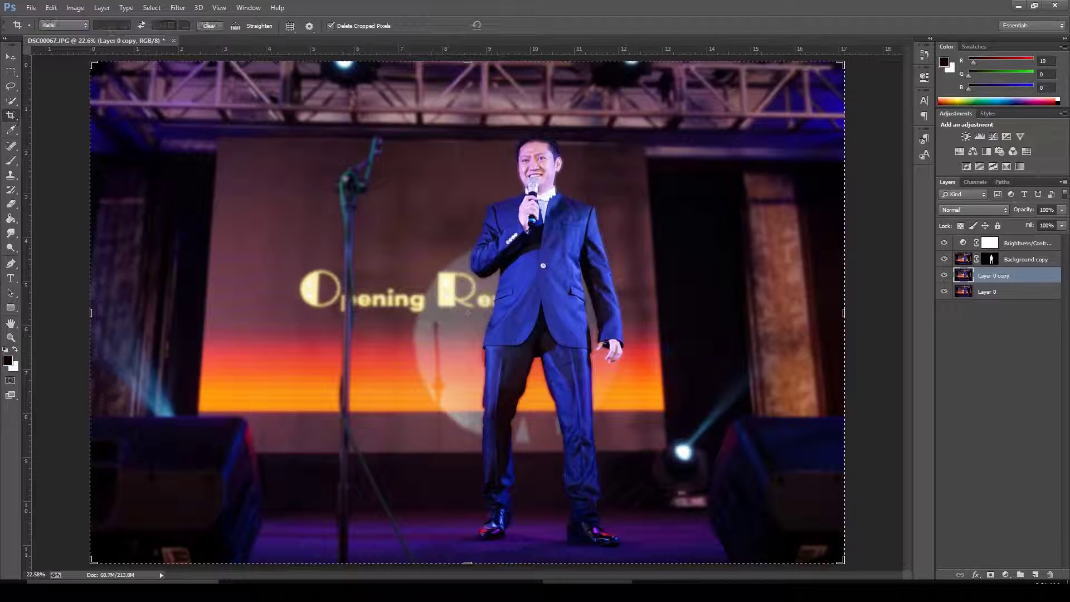
pyautogui.moveTo(674, 85); pyautogui.dragTo(305, 573)
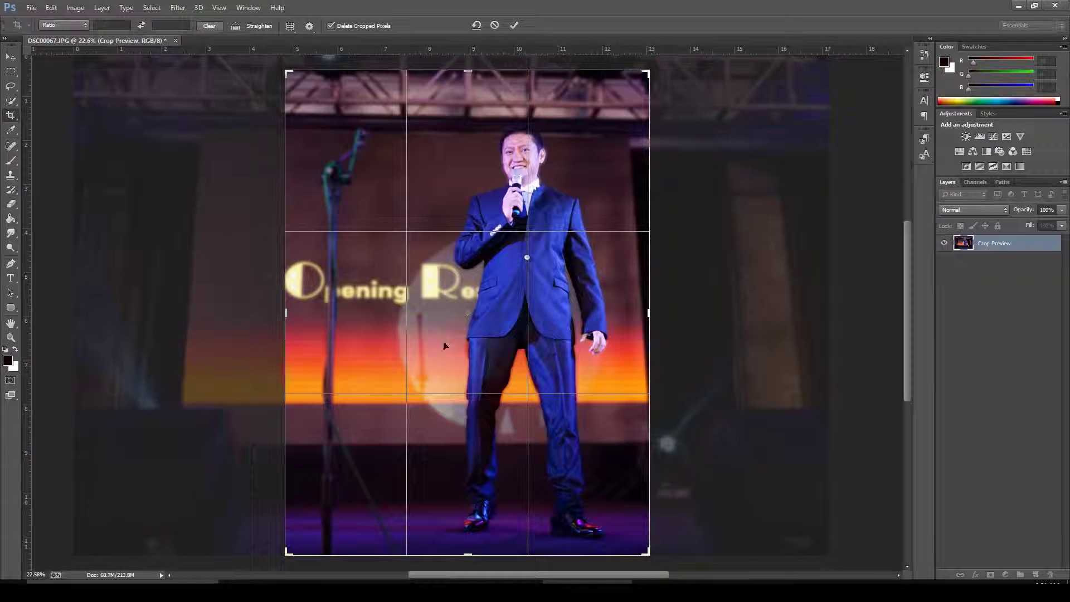
pyautogui.moveTo(467, 67); pyautogui.dragTo(472, 112)
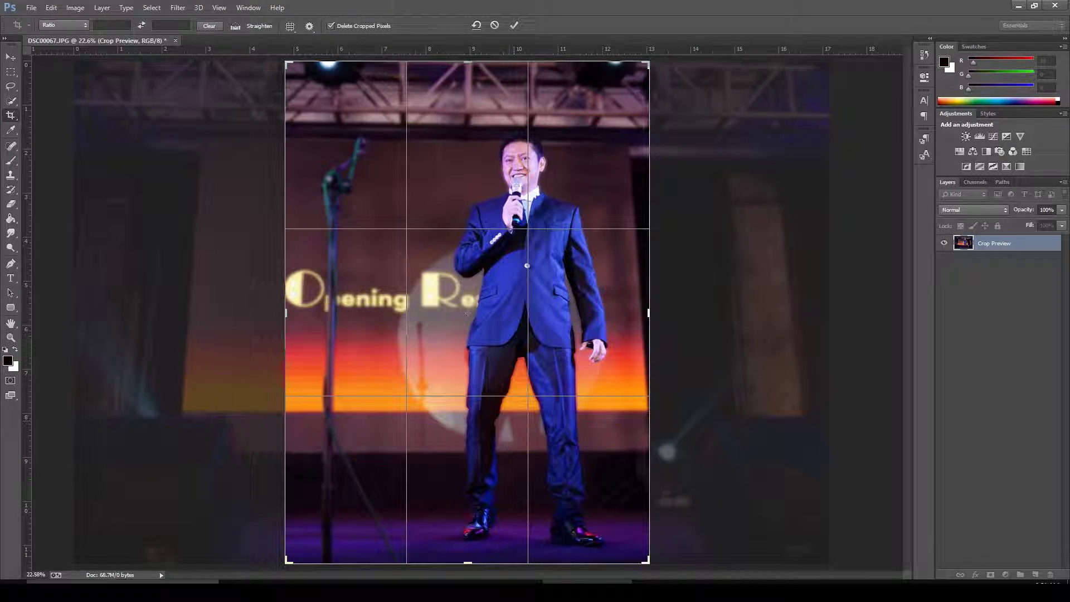
pyautogui.press('Return')
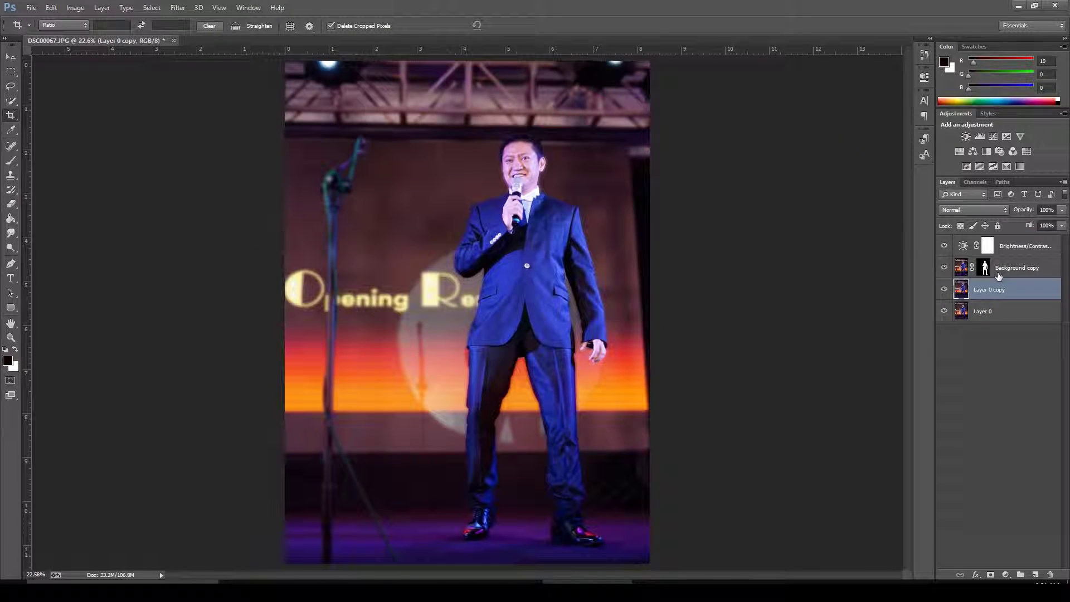
# - Create a wide paragraph text box above the Background copy layer, spanning the stage truss and the man's head
pyautogui.click(964, 270)
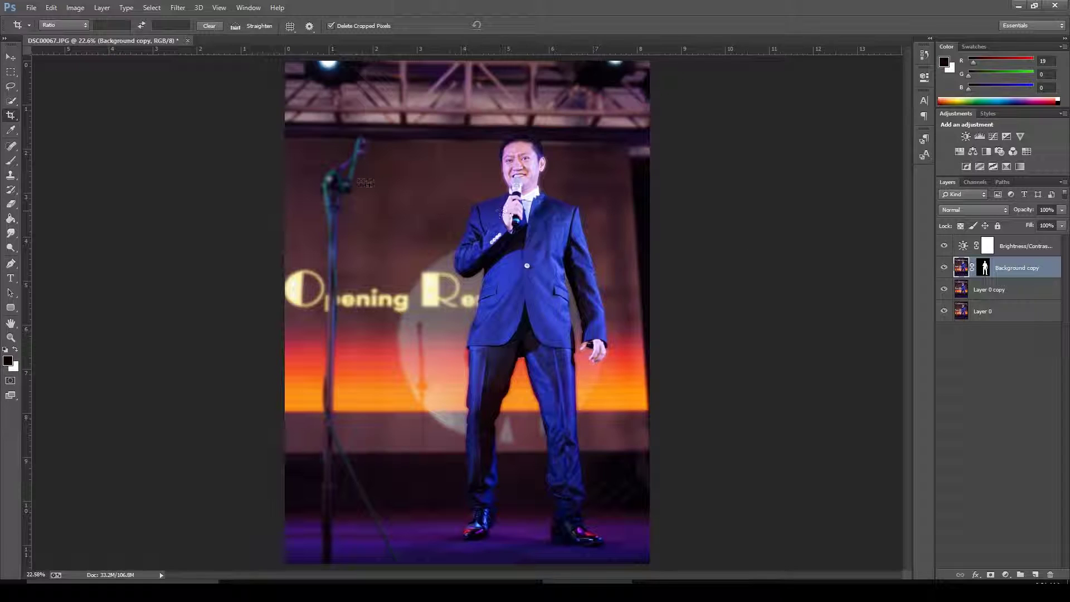
pyautogui.click(10, 278)
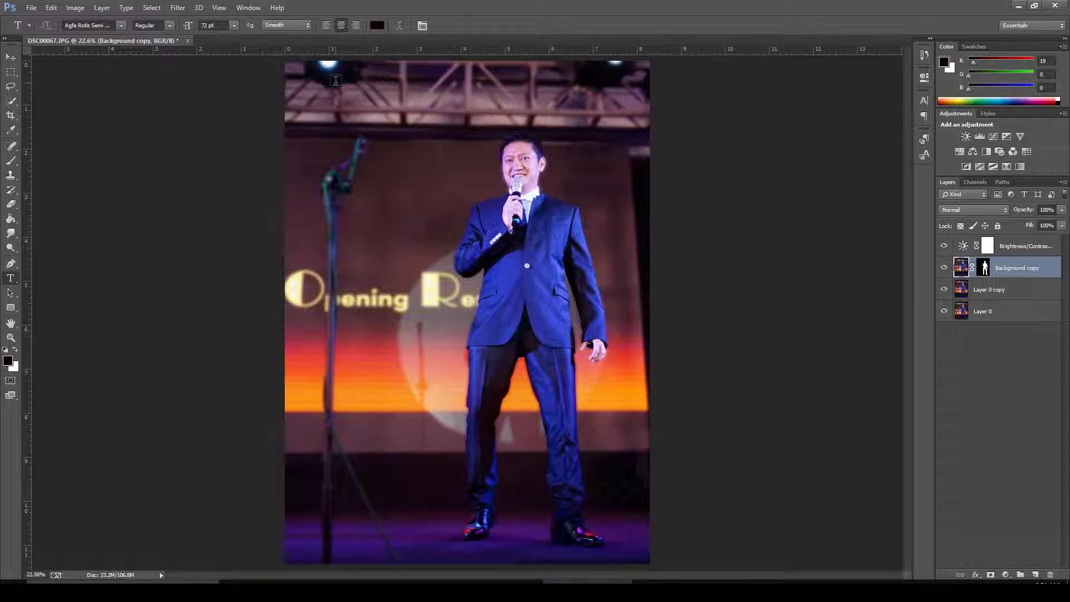
pyautogui.moveTo(330, 80); pyautogui.dragTo(613, 173)
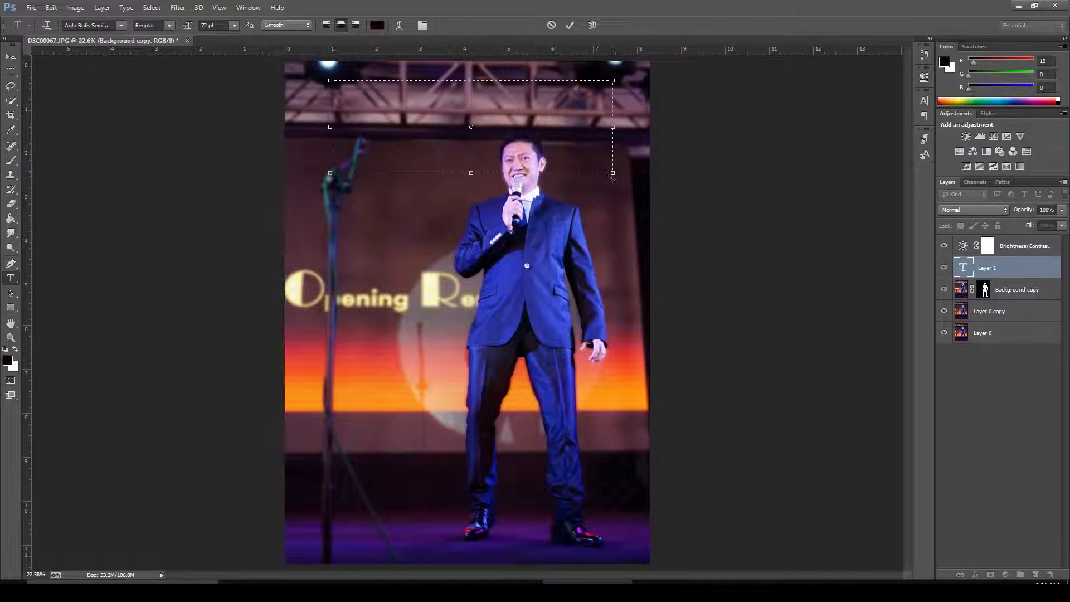
# - Enter "Happy Birthday Sir" in the text box, followed by the celebrant's name and an exclamation mark
pyautogui.write('Haplp')
pyautogui.press('BackSpace')
pyautogui.press('BackSpace')
pyautogui.write('py')
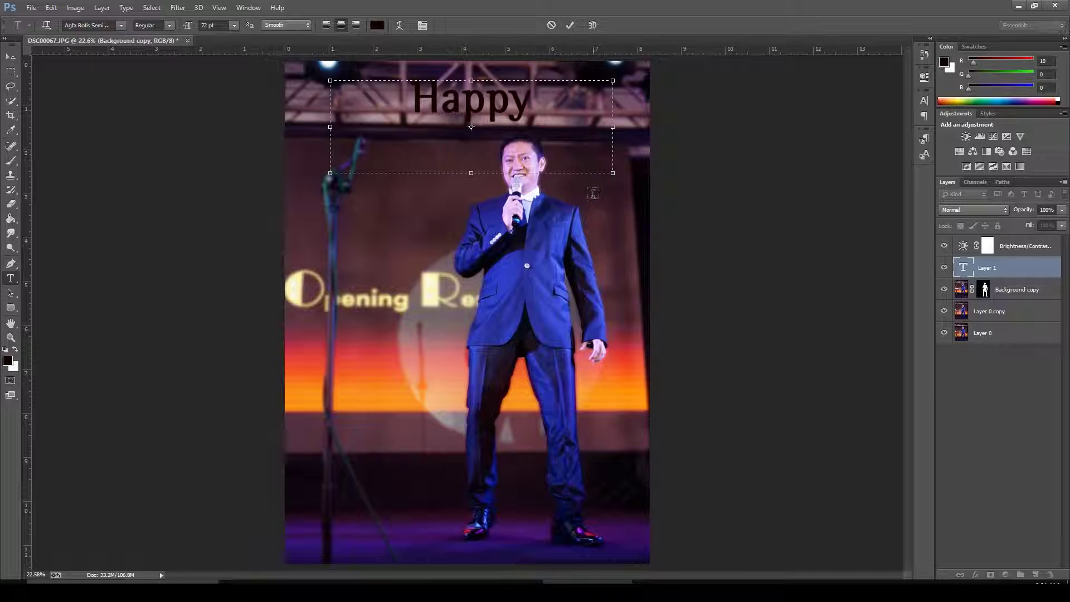
pyautogui.write(' Birthday')
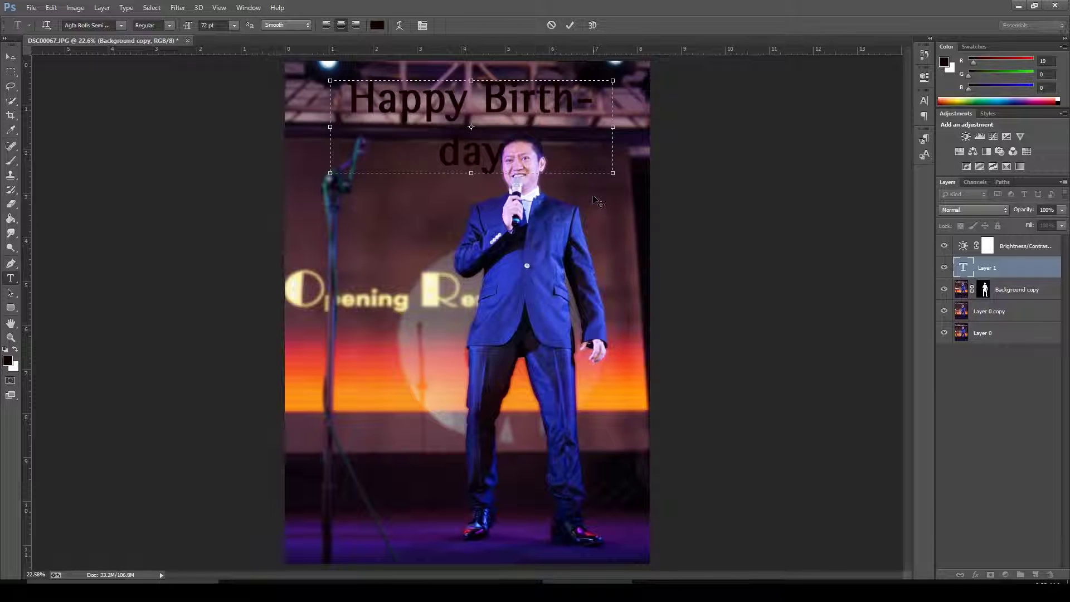
pyautogui.write(' @')
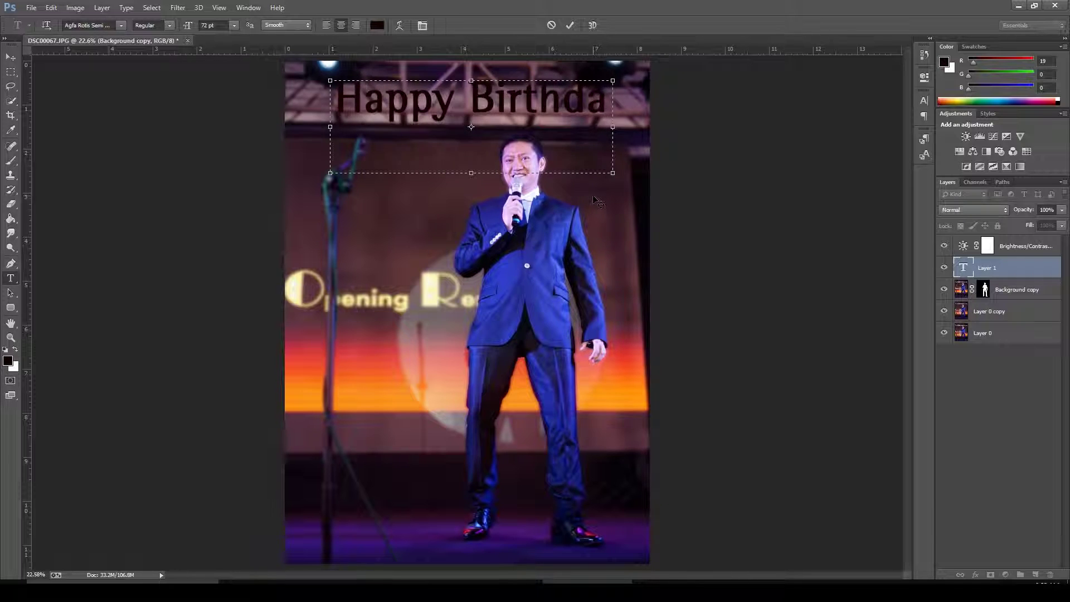
pyautogui.press('BackSpace')
pyautogui.press('BackSpace')
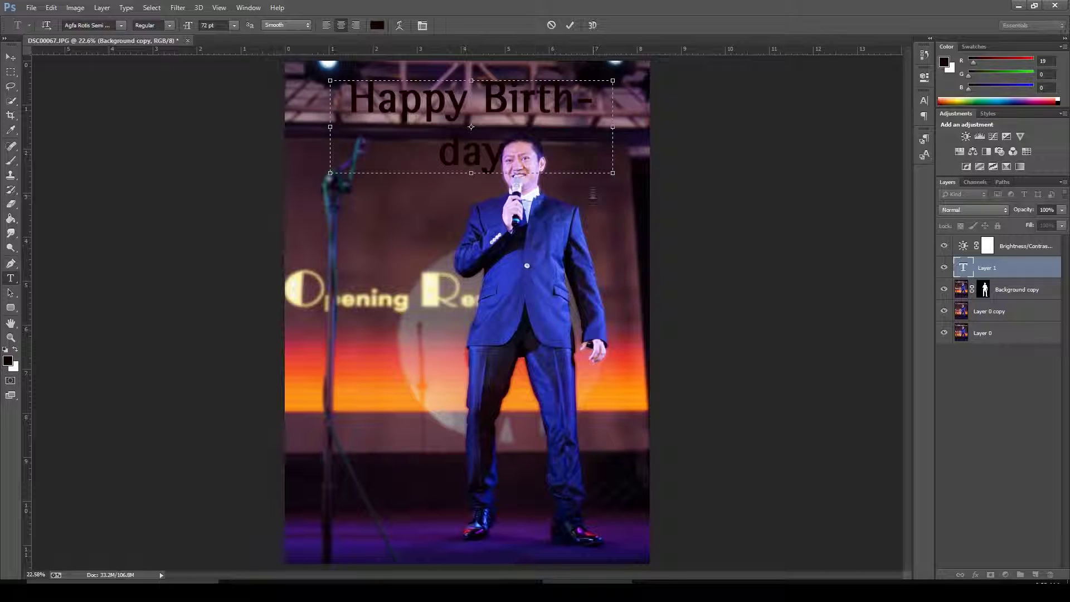
pyautogui.write('S')
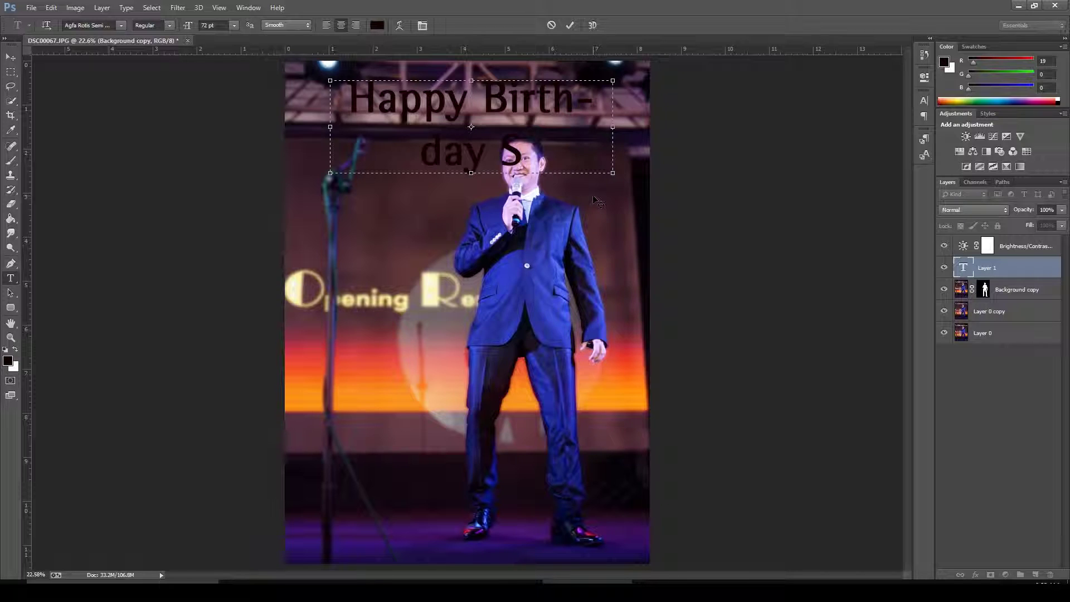
pyautogui.write('ir Ver!')
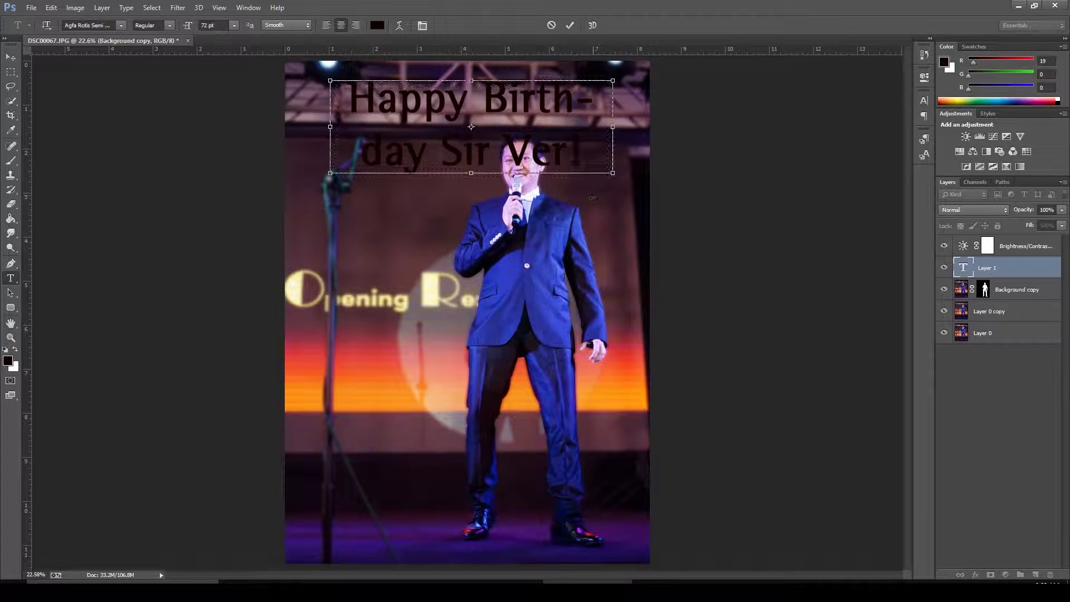
# - Widen the greeting's text box on both sides so that "Happy Birthday" fits on one line
pyautogui.hotkey('ctrl', 'a')
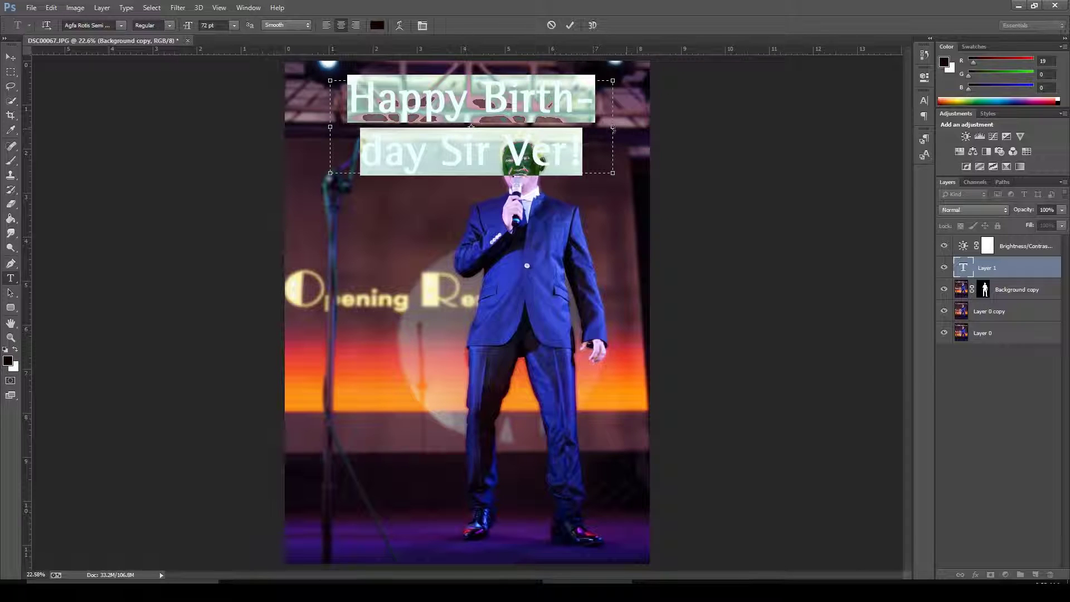
pyautogui.moveTo(614, 130); pyautogui.dragTo(662, 127)
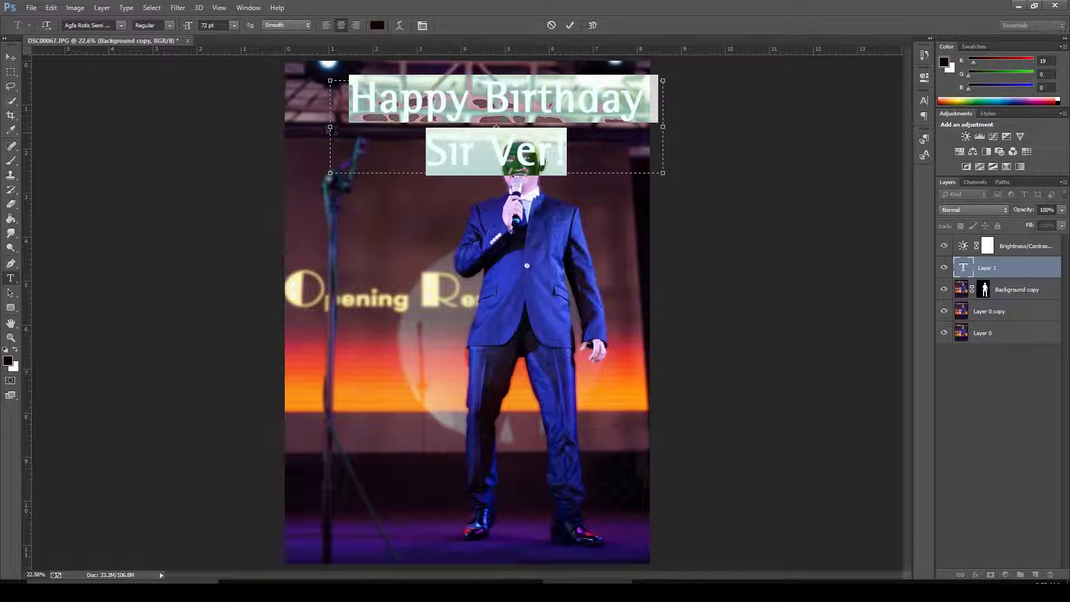
pyautogui.moveTo(325, 128); pyautogui.dragTo(316, 128)
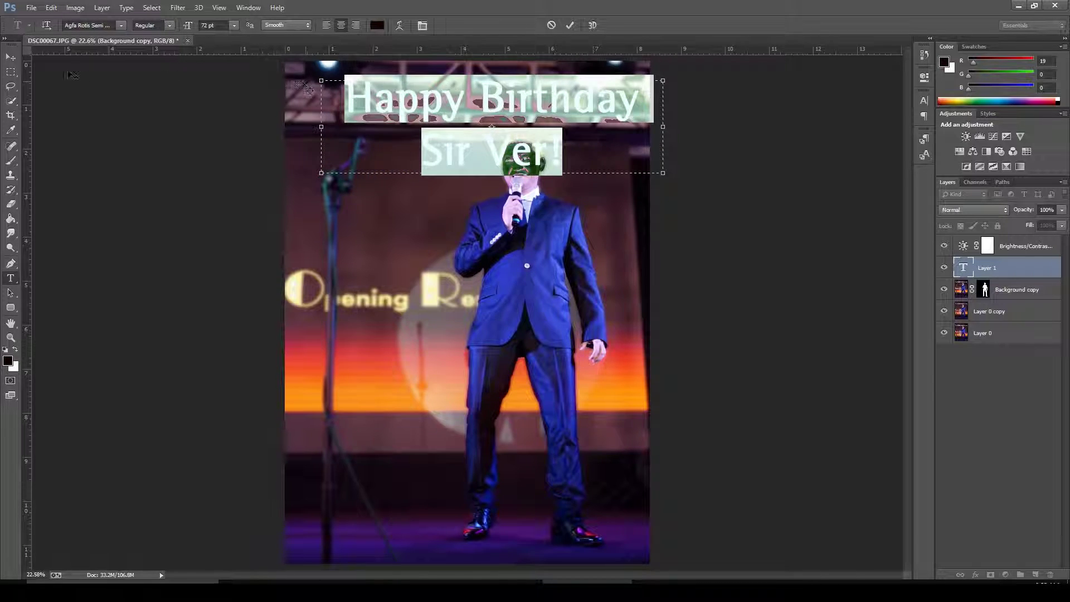
# - Commit the greeting text and move it down across the man's legs, below the orange stripe
pyautogui.hotkey('ctrl', 'Return')
pyautogui.press('v')
pyautogui.moveTo(412, 83); pyautogui.dragTo(393, 401)
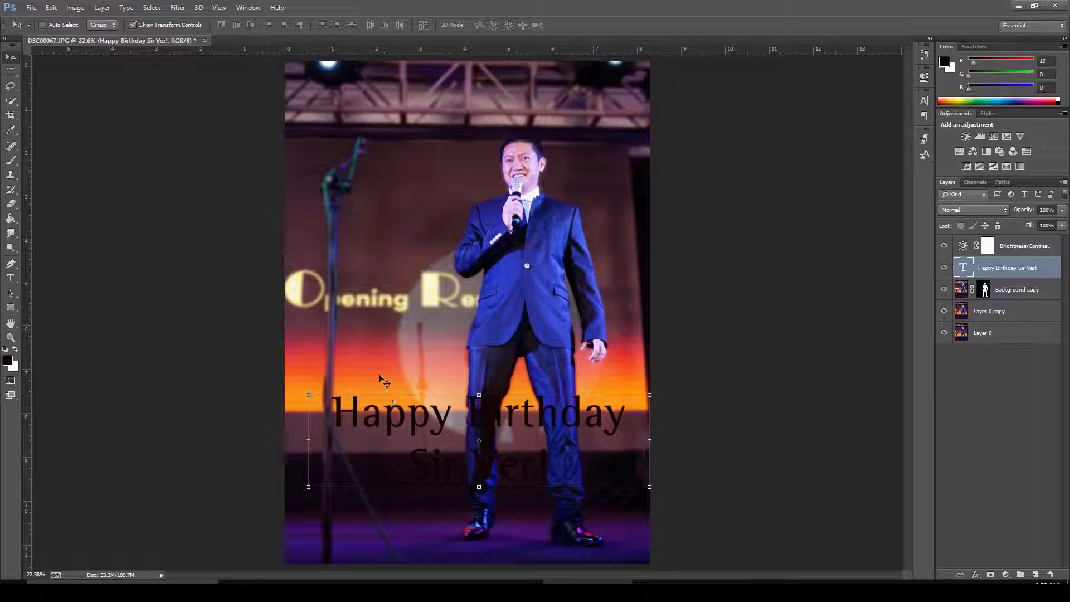
# - Try out several fonts on the greeting text and set it to Tempus Sans ITC
pyautogui.click(925, 101)
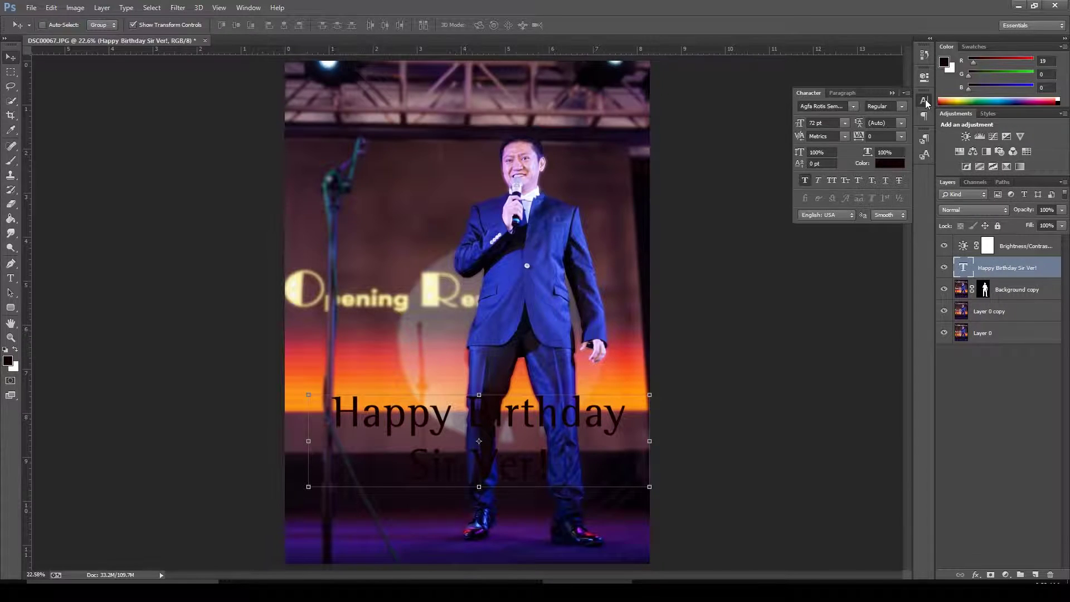
pyautogui.click(852, 106)
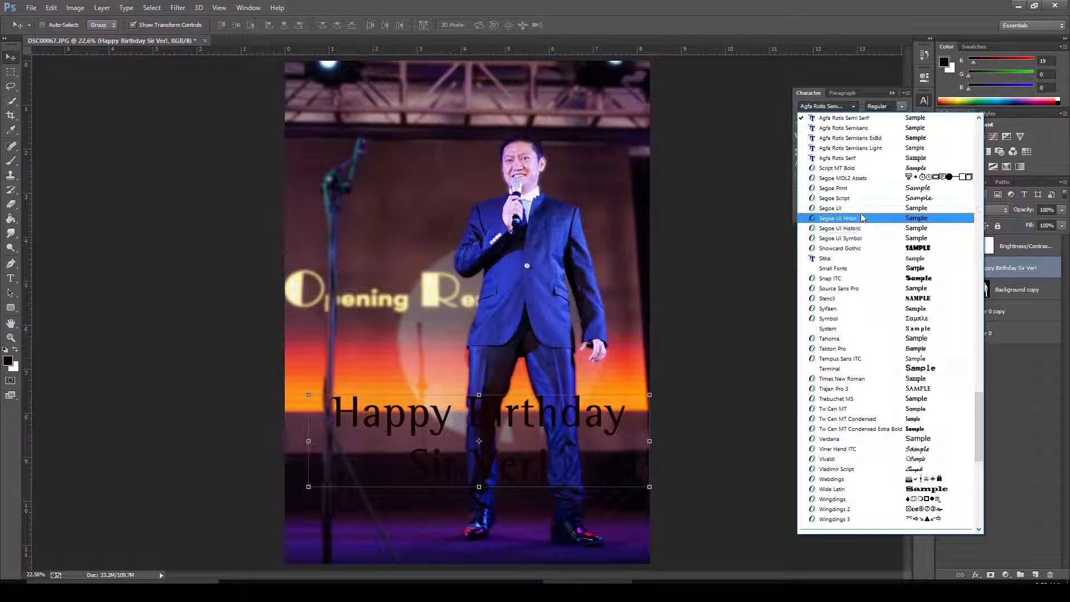
pyautogui.click(817, 213)
pyautogui.click(859, 198)
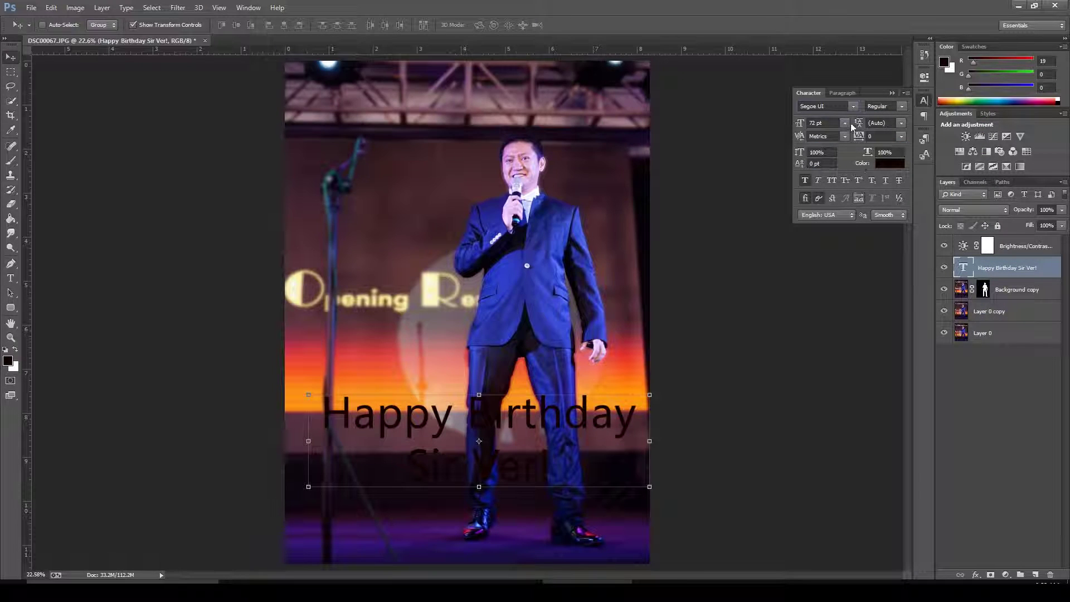
pyautogui.scroll(-4, 836, 101)
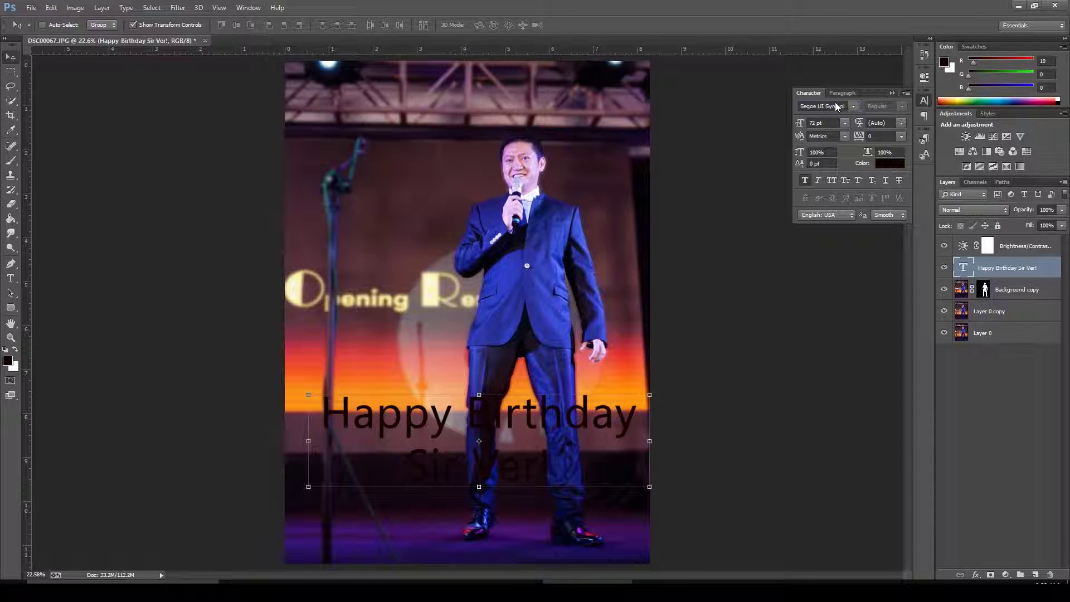
pyautogui.scroll(-1, 836, 106)
pyautogui.scroll(-2, 836, 106)
pyautogui.scroll(-3, 836, 106)
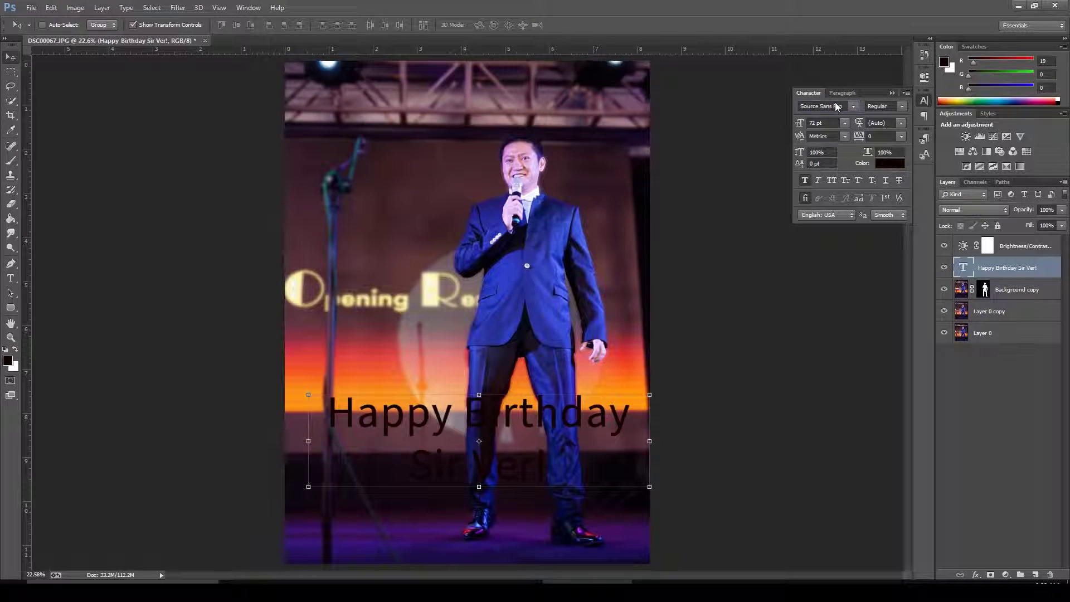
pyautogui.scroll(-3, 835, 102)
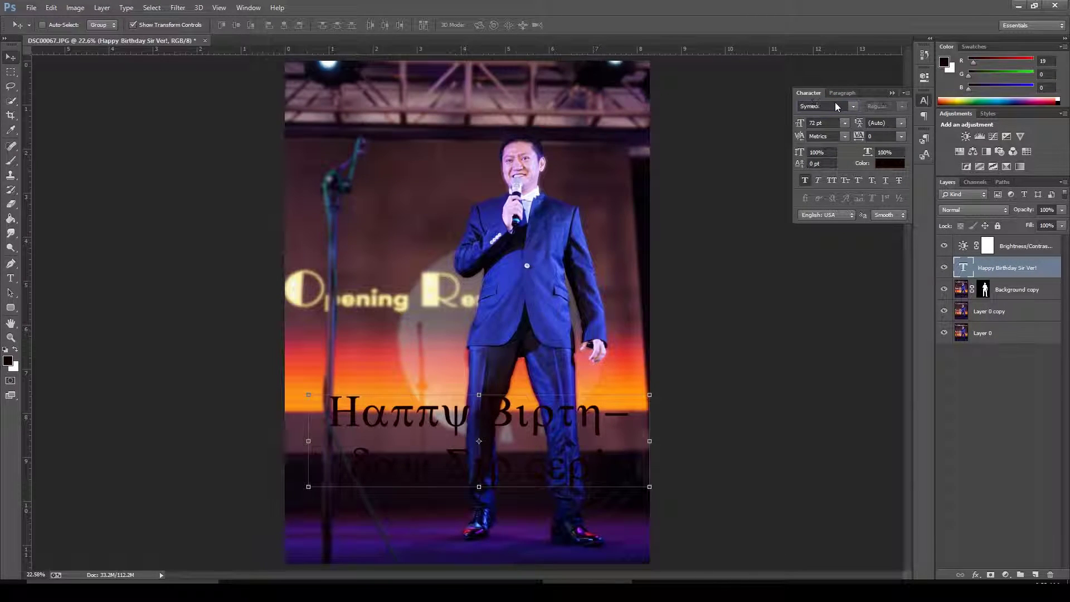
pyautogui.scroll(-1, 835, 104)
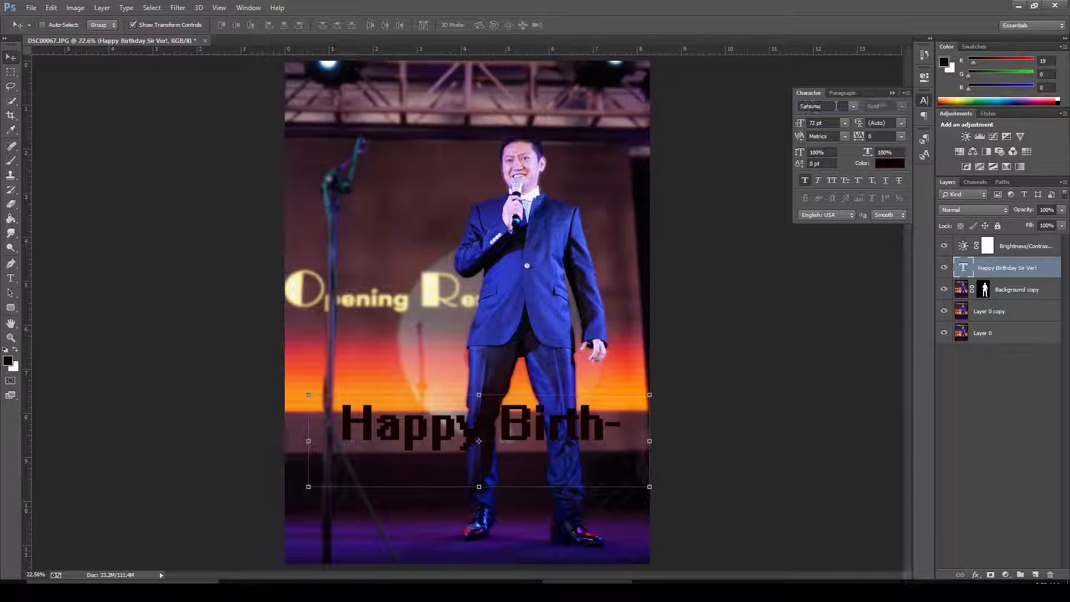
pyautogui.scroll(-2, 835, 105)
pyautogui.scroll(1, 835, 106)
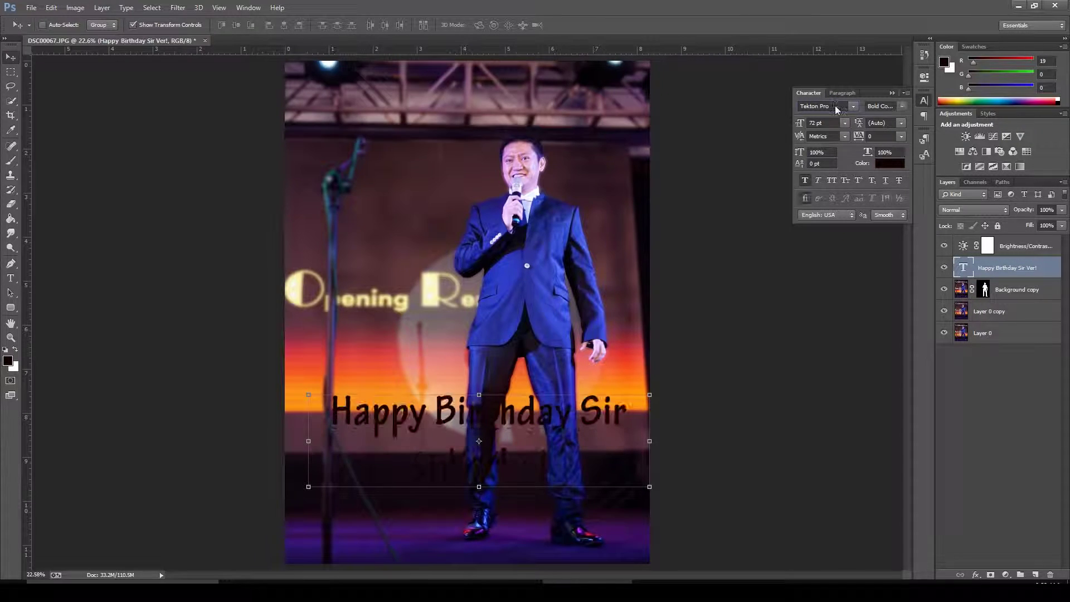
pyautogui.scroll(-2, 835, 105)
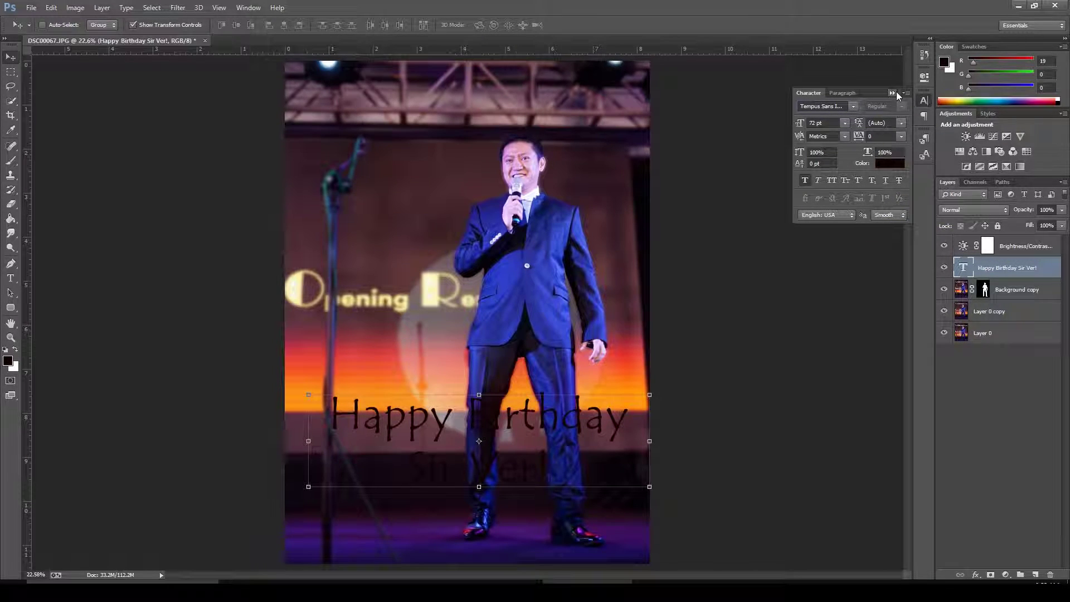
pyautogui.click(895, 92)
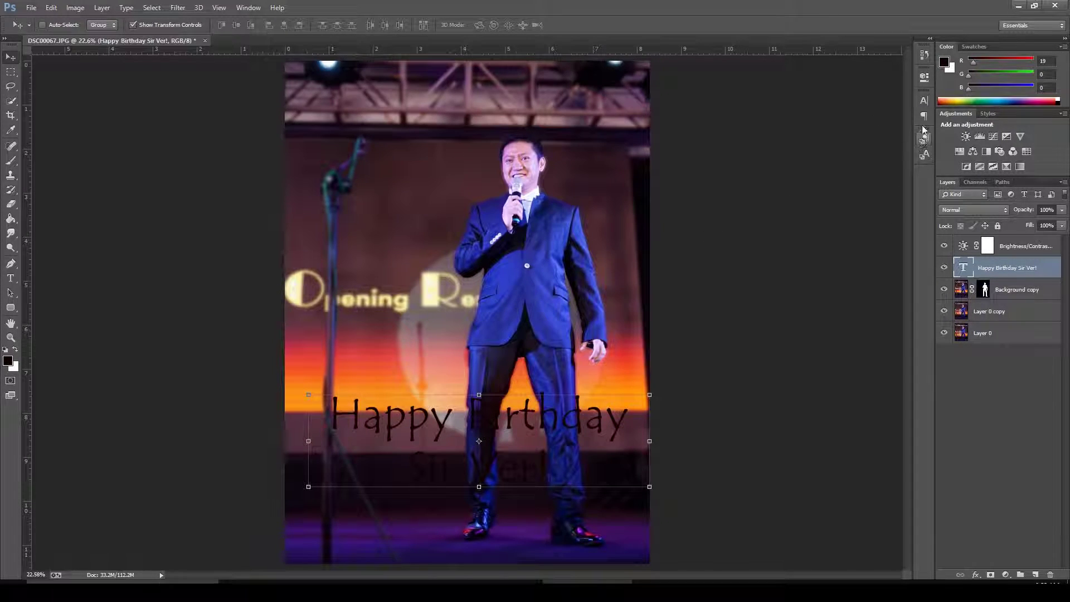
# - Change the greeting's text colour to bright green, hex 13d140
pyautogui.click(923, 102)
pyautogui.click(890, 162)
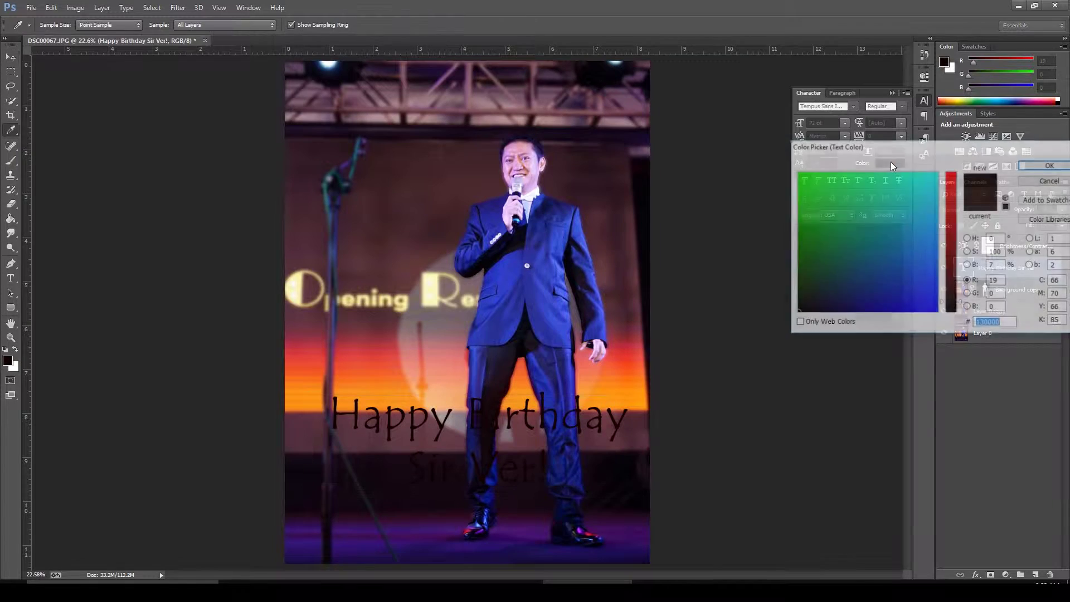
pyautogui.click(844, 194)
pyautogui.moveTo(835, 215); pyautogui.dragTo(831, 197)
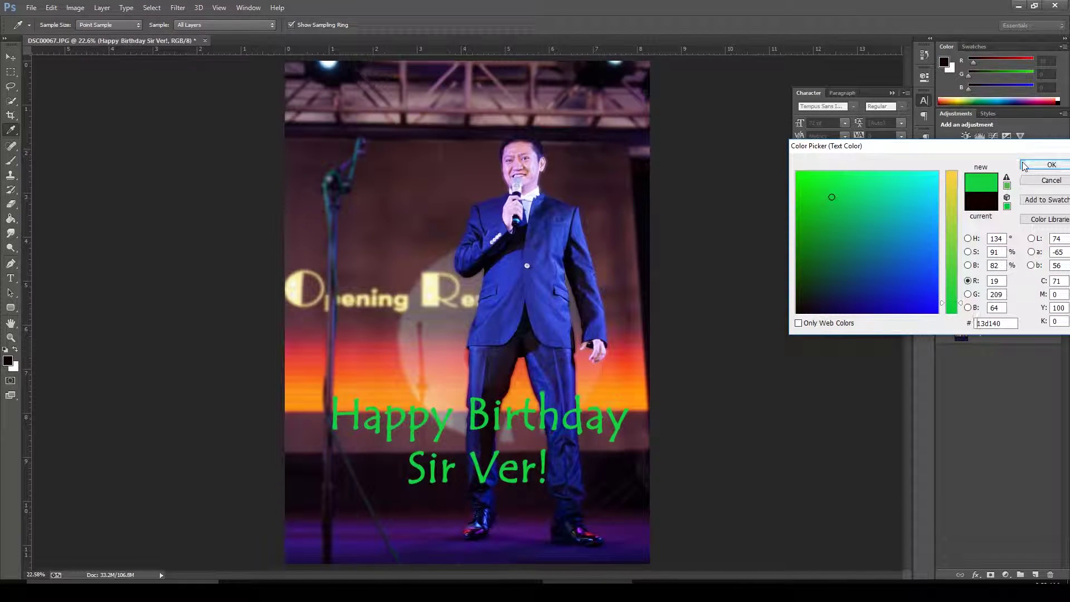
pyautogui.click(1051, 165)
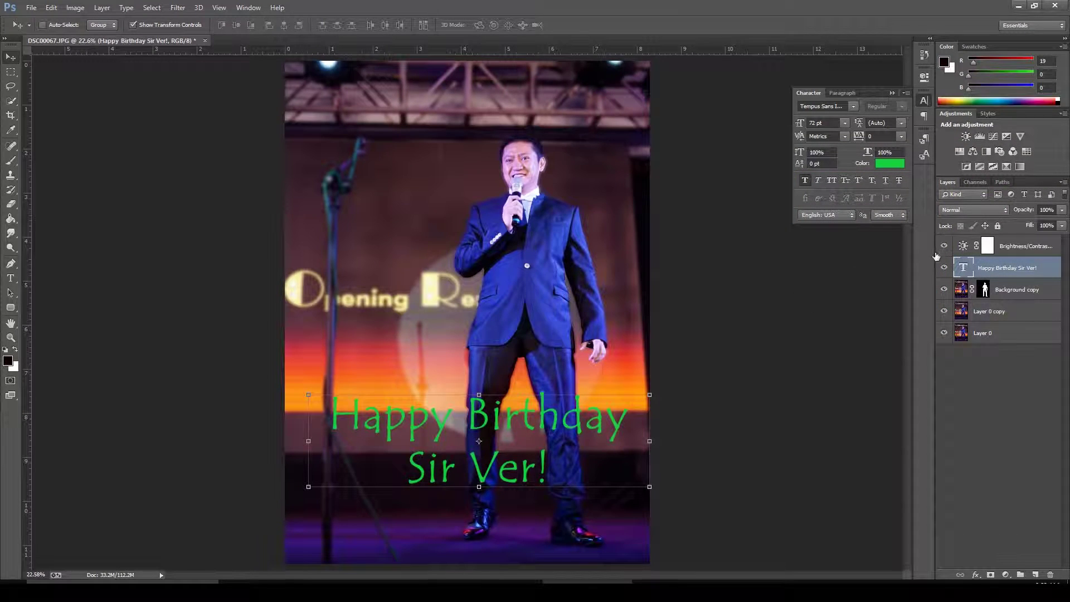
# - Duplicate the greeting text layer and nudge the original layer slightly left and down
pyautogui.hotkey('ctrl', 'j')
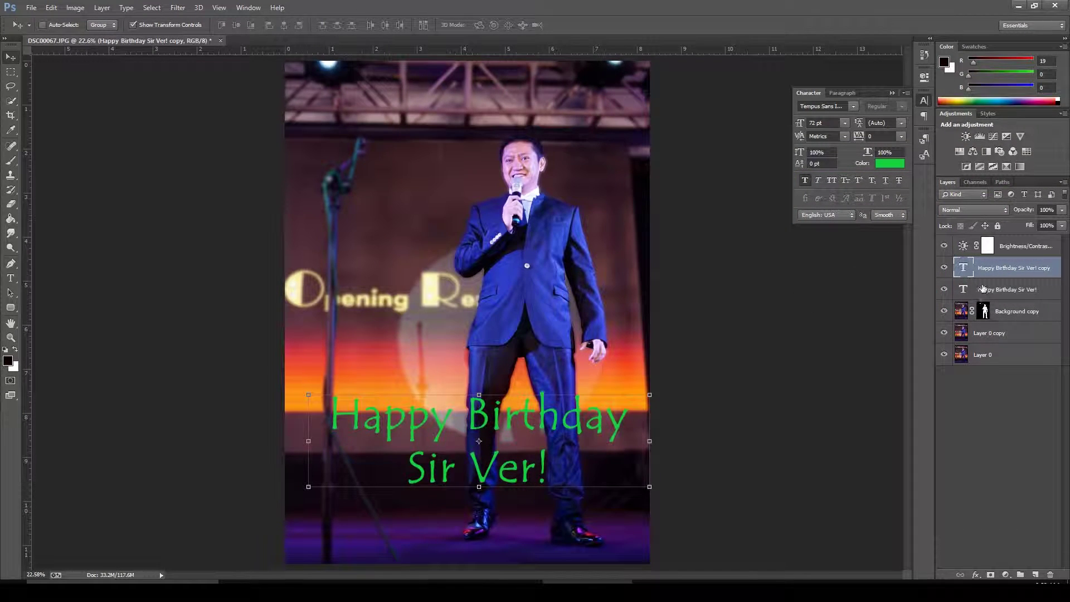
pyautogui.click(984, 289)
pyautogui.hotkey('shift', 'Left')
pyautogui.hotkey('shift', 'Down')
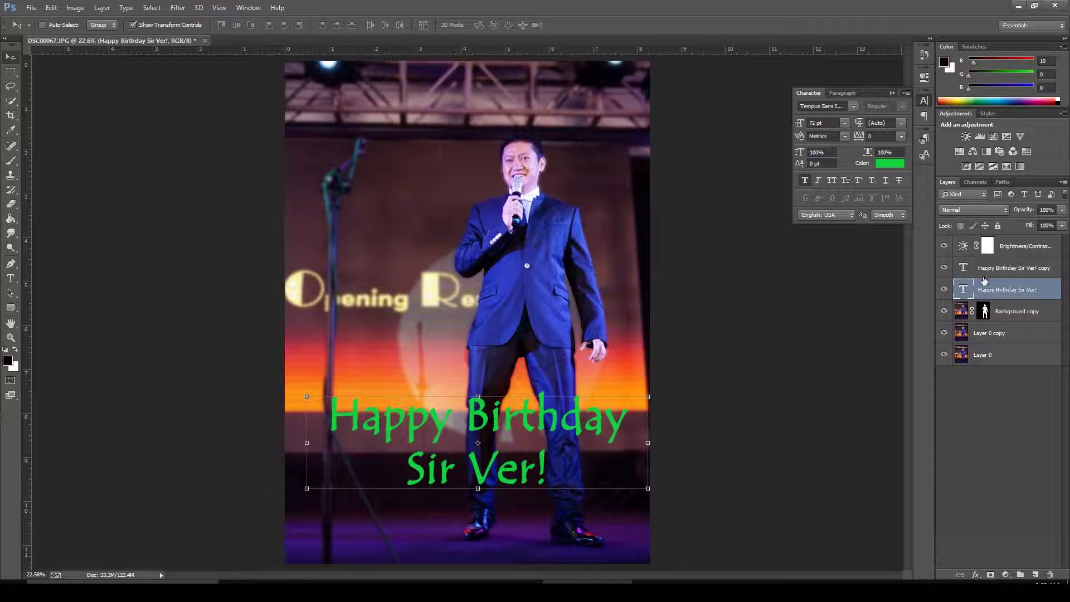
# - Recolour the original greeting layer magenta with R 209, G 19 and B 150
pyautogui.click(892, 164)
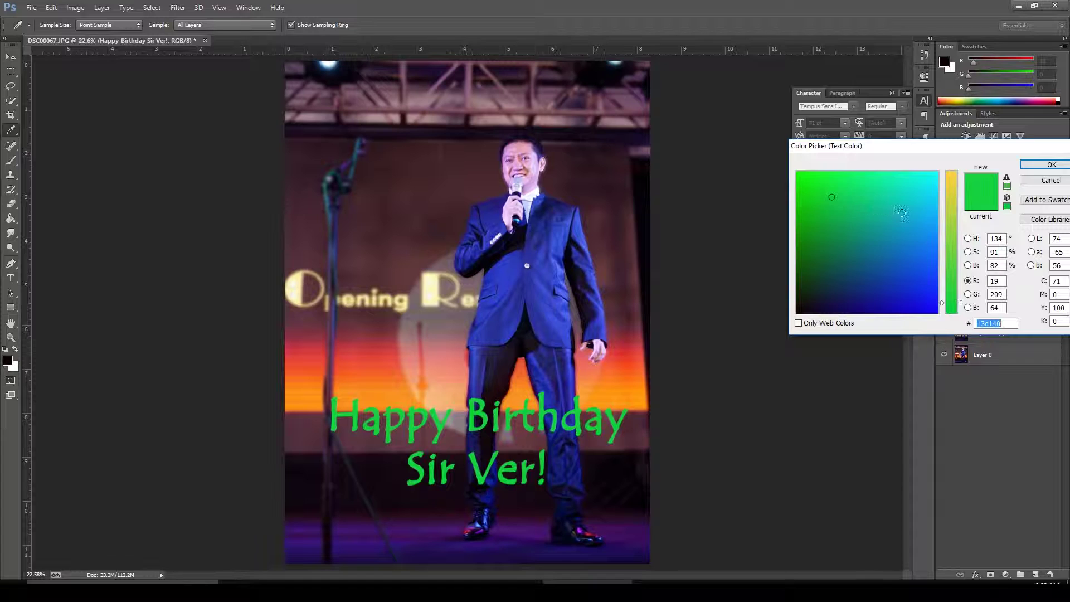
pyautogui.moveTo(955, 150); pyautogui.dragTo(755, 157)
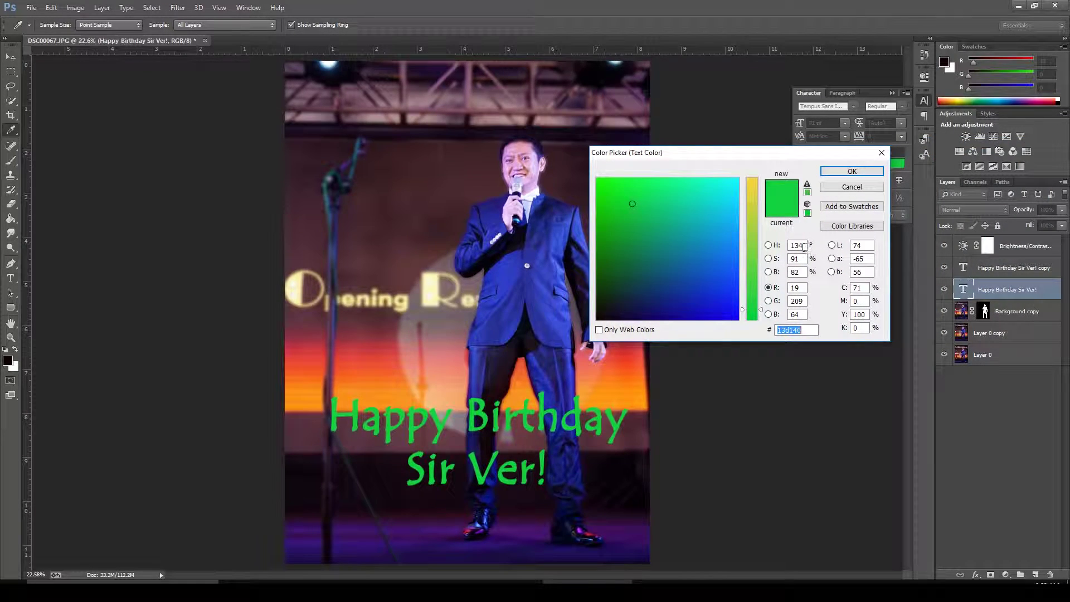
pyautogui.doubleClick(801, 288)
pyautogui.write('2019')
pyautogui.press('BackSpace')
pyautogui.write('9')
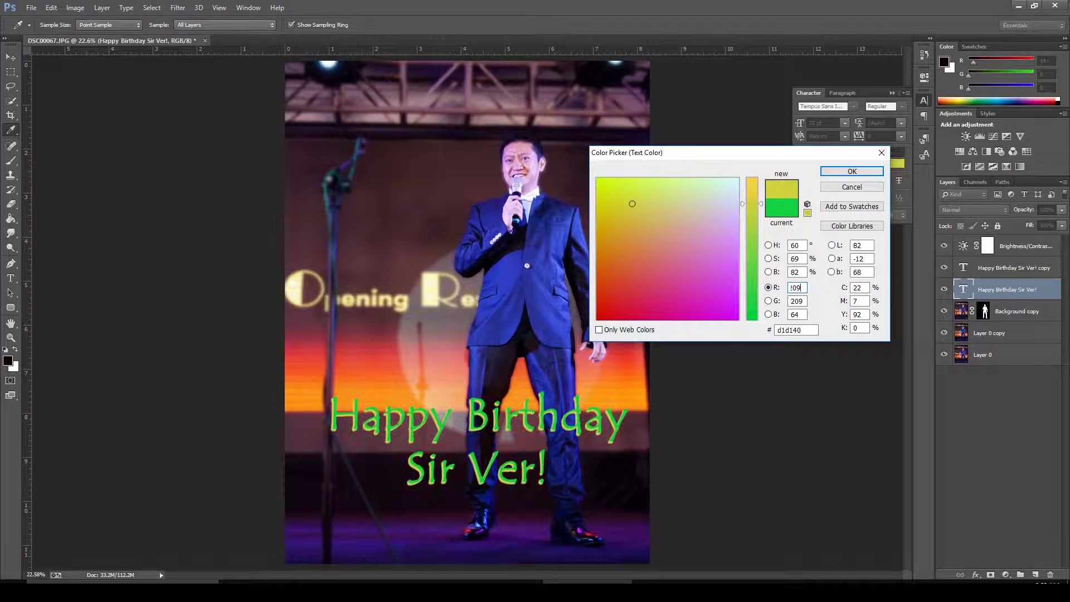
pyautogui.write('19')
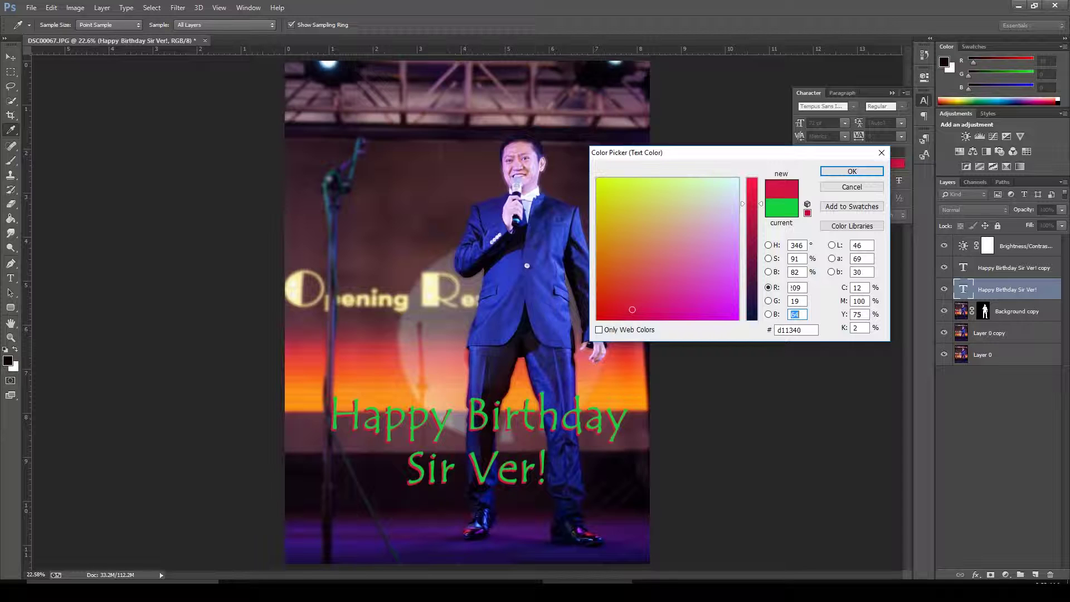
pyautogui.write('150')
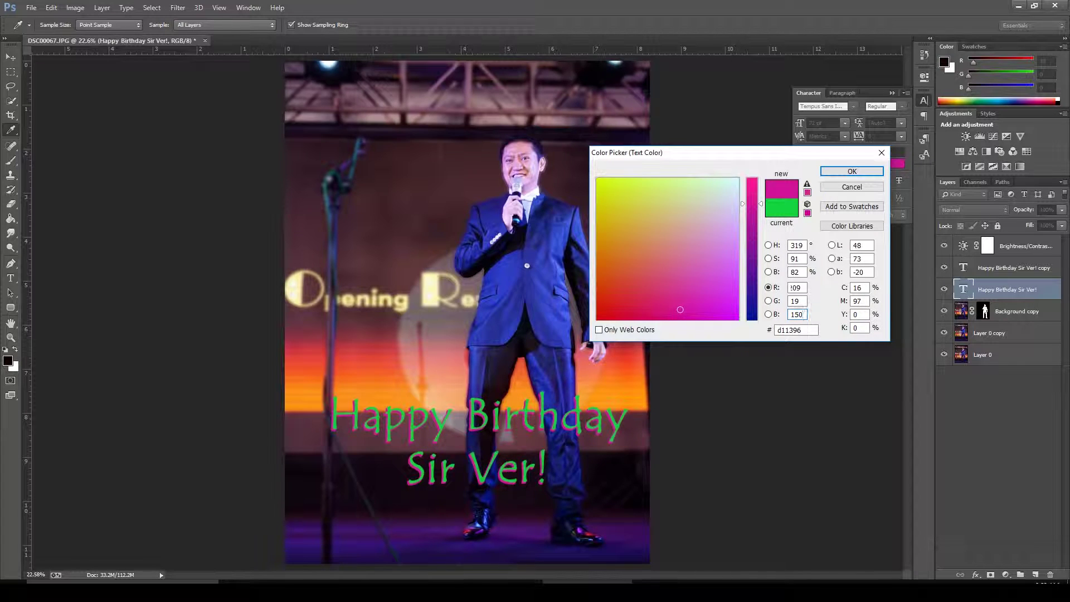
pyautogui.press('BackSpace')
pyautogui.press('BackSpace')
pyautogui.write('80')
pyautogui.press('BackSpace')
pyautogui.press('BackSpace')
pyautogui.write('50')
pyautogui.click(852, 171)
# - Nudge the green greeting copy slightly up and left so the magenta layer forms an offset shadow
pyautogui.moveTo(1006, 267)
pyautogui.mouseDown()
pyautogui.moveTo(1006, 302)
pyautogui.moveTo(1012, 262)
pyautogui.mouseUp()
pyautogui.click(1009, 262)
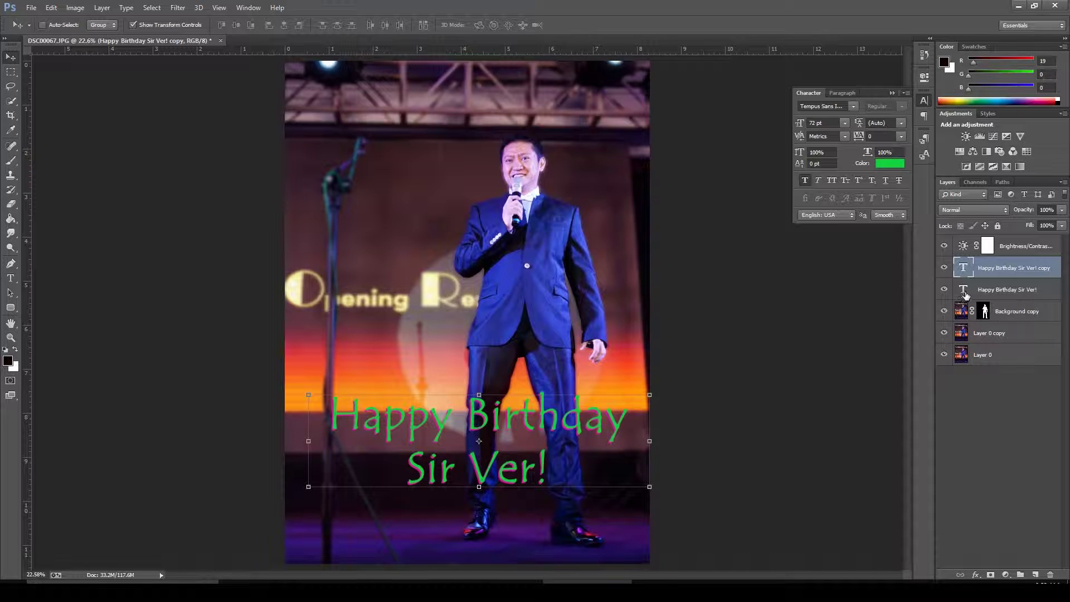
pyautogui.press('Up')
pyautogui.press('Up')
pyautogui.press('Right')
pyautogui.press('Right')
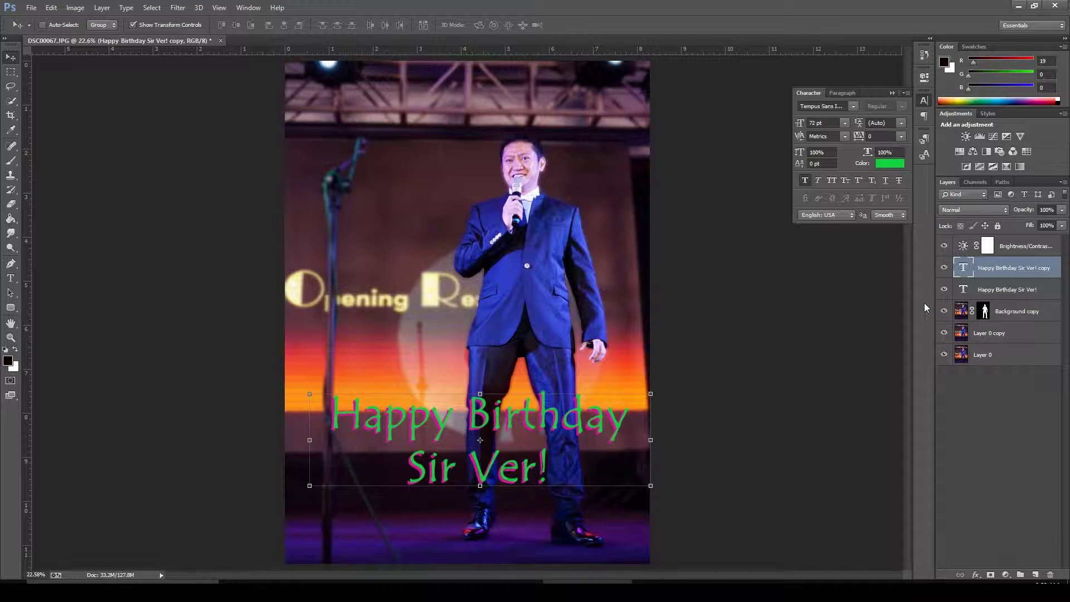
pyautogui.press('Left')
pyautogui.press('Left')
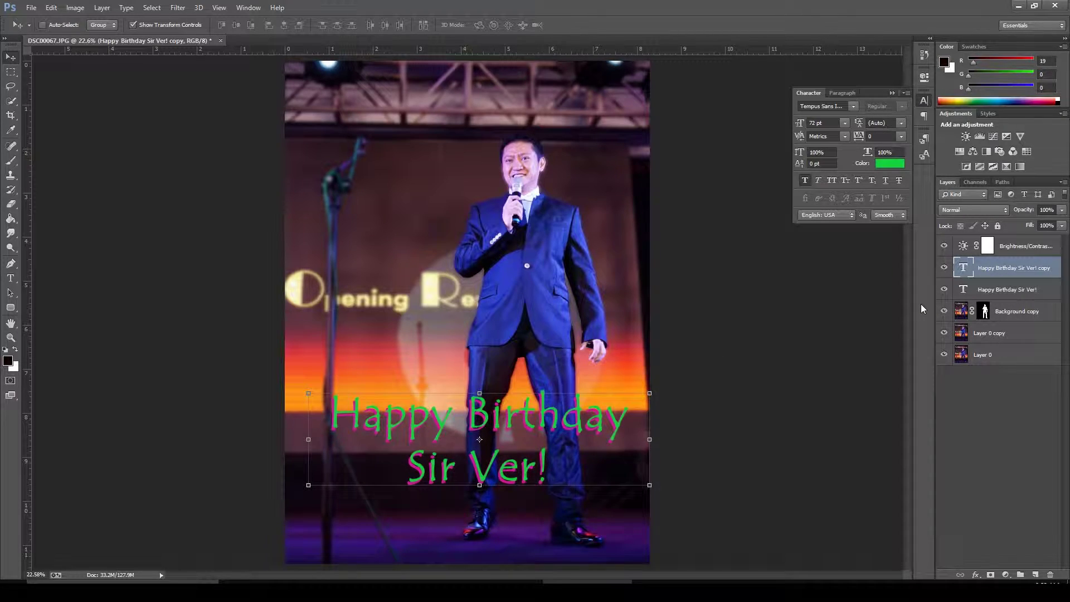
pyautogui.press('Left')
pyautogui.press('Left')
pyautogui.press('Left')
pyautogui.press('Left')
pyautogui.press('Left')
pyautogui.press('Left')
pyautogui.press('Left')
pyautogui.press('Down')
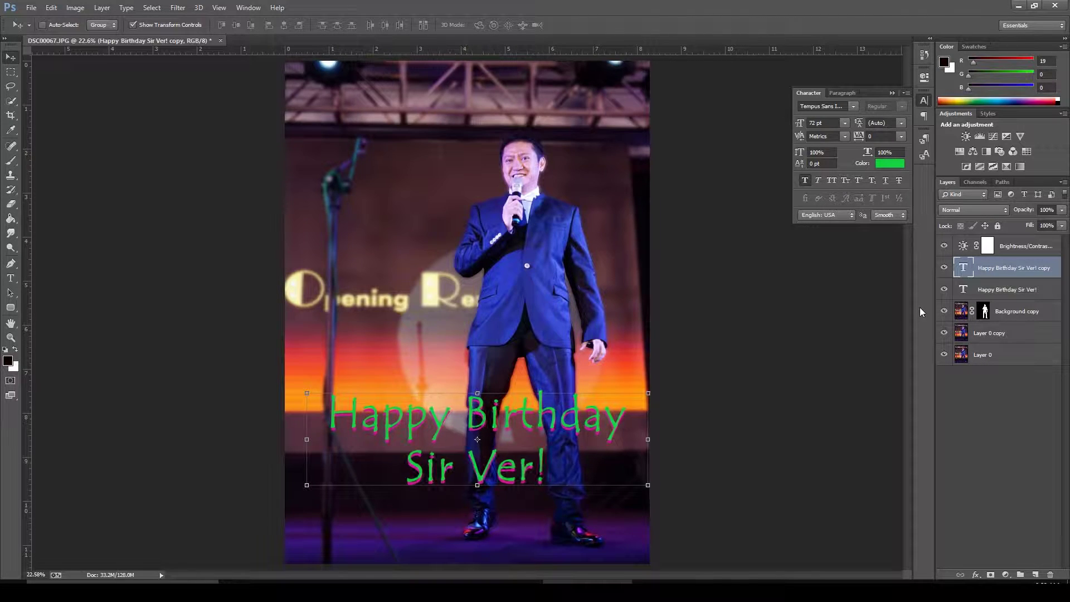
pyautogui.press('Right')
pyautogui.press('Right')
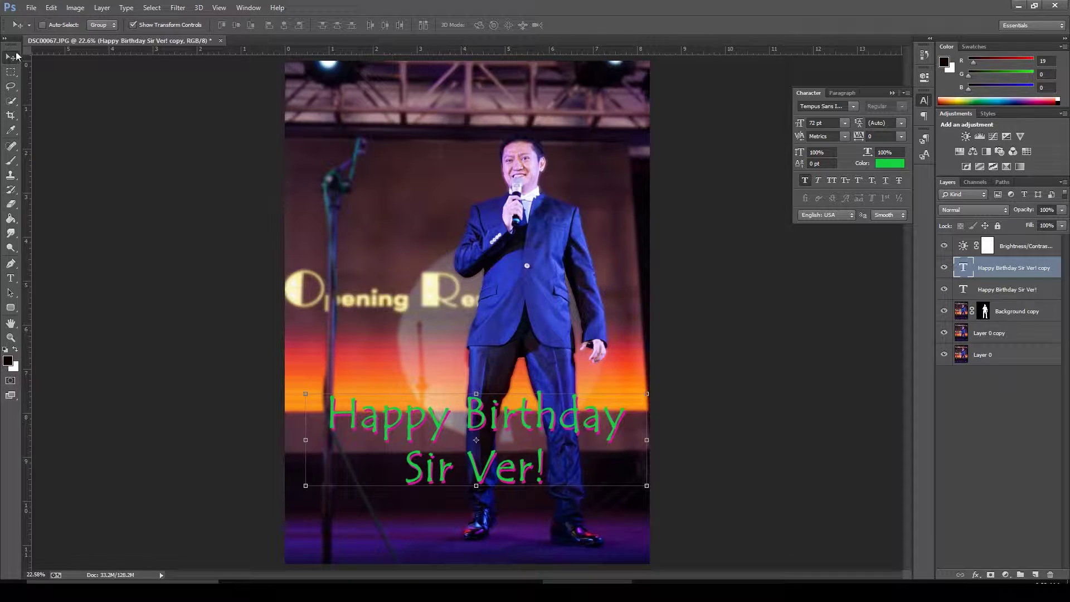
pyautogui.click(18, 24)
pyautogui.click(28, 25)
pyautogui.click(29, 25)
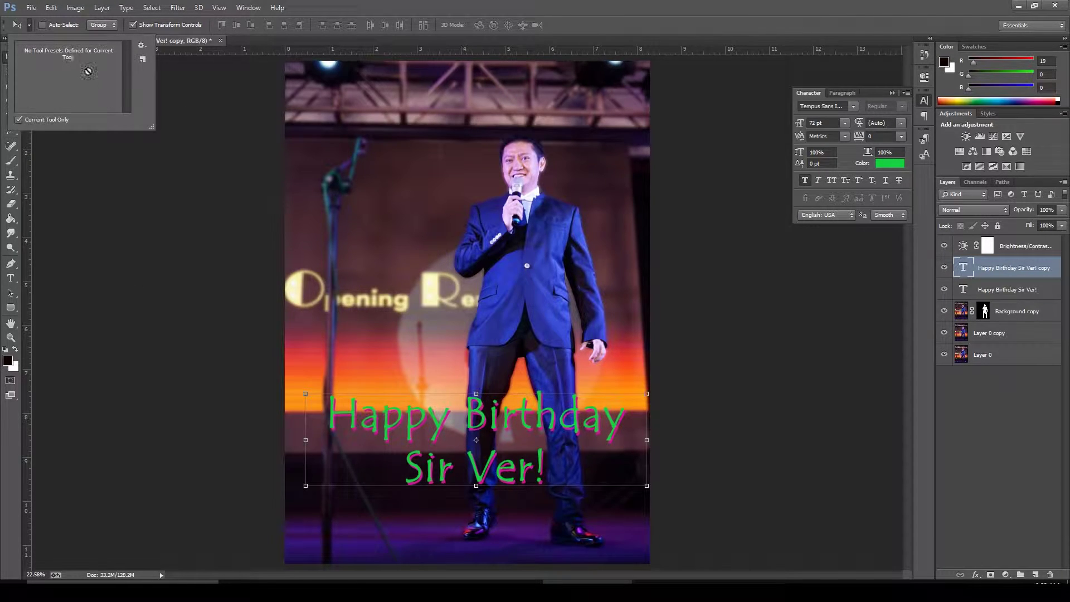
pyautogui.click(233, 209)
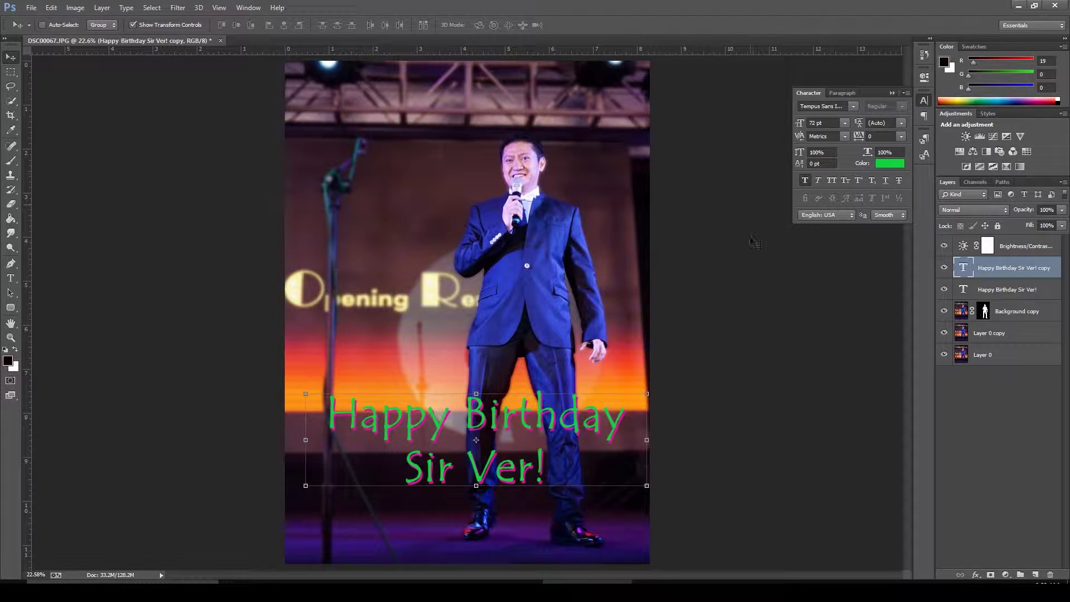
pyautogui.click(893, 93)
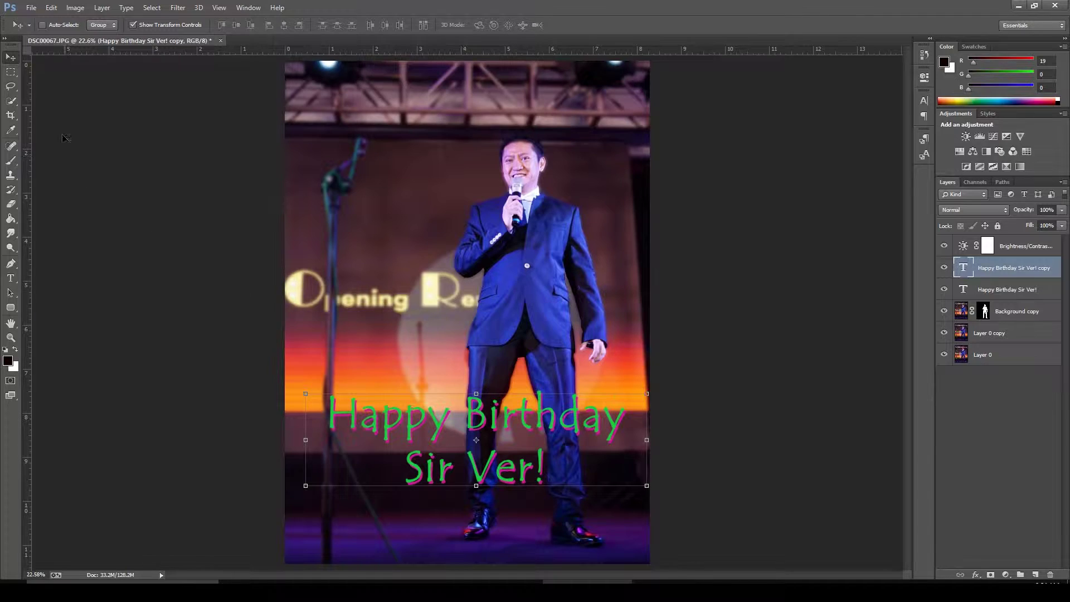
# - Save the layered document in Photoshop format as DSC00067.psd with Maximize Compatibility on
pyautogui.hotkey('alt', 'f')
pyautogui.press('a')
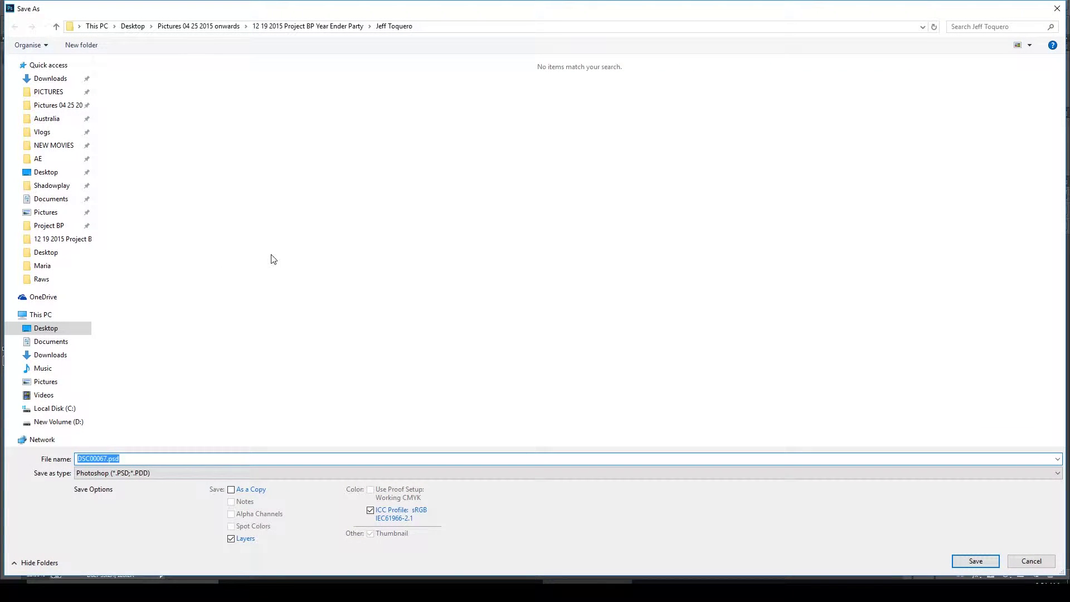
pyautogui.press('End')
pyautogui.press('Return')
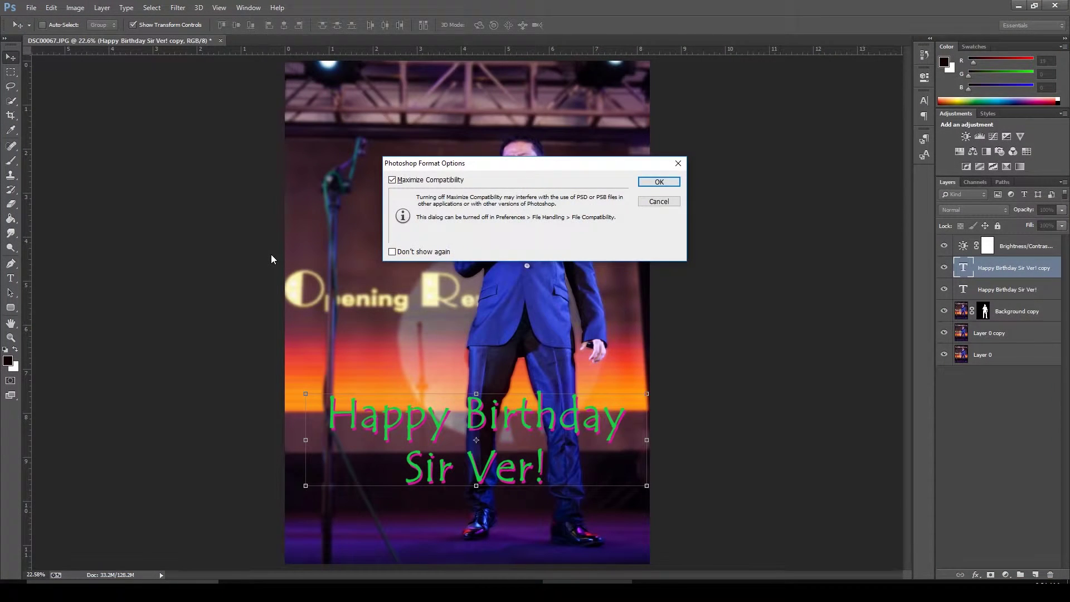
pyautogui.press('Return')
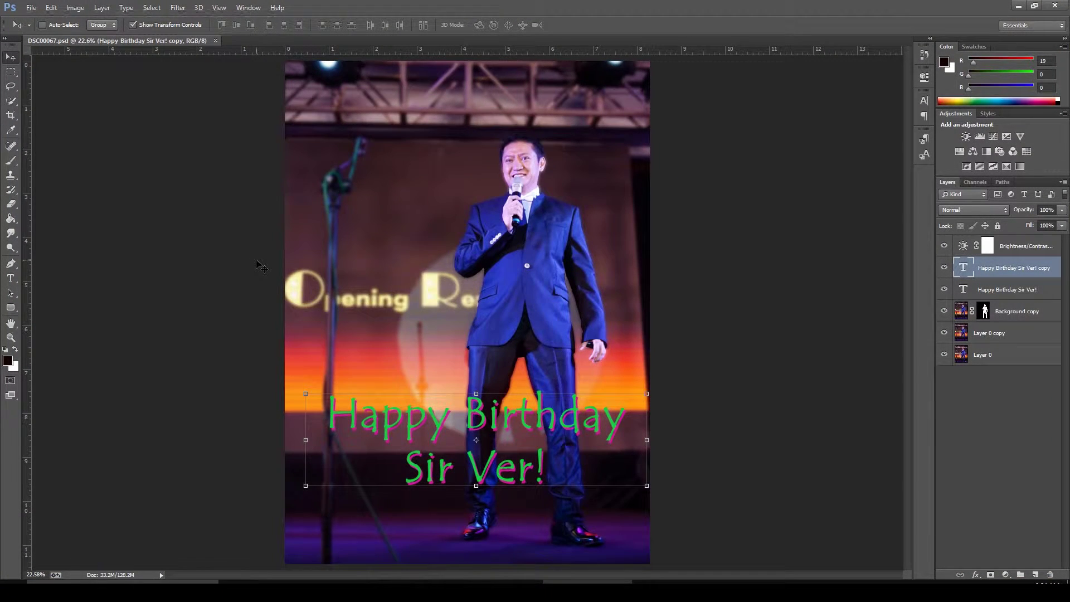
# - Save the document again as a PSD named "Happy Birthday Sir" plus the celebrant's name, with Maximize Compatibility on
pyautogui.hotkey('ctrl', 'shift', 's')
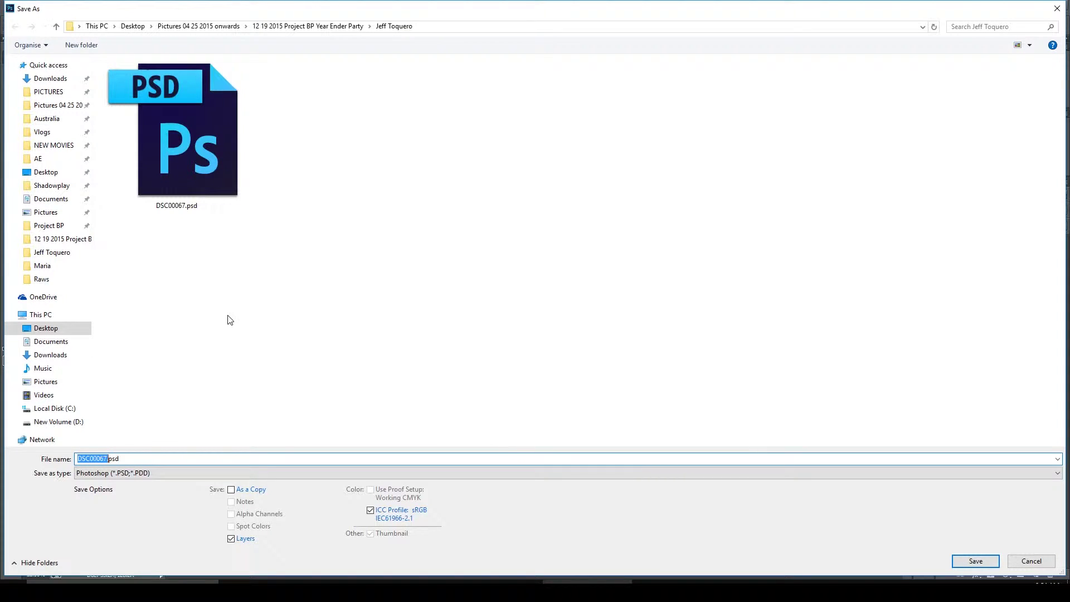
pyautogui.press('Home')
pyautogui.hotkey('ctrl', 'shift', 'Right')
pyautogui.write('Happy Bl')
pyautogui.write('rthday')
pyautogui.click(975, 561)
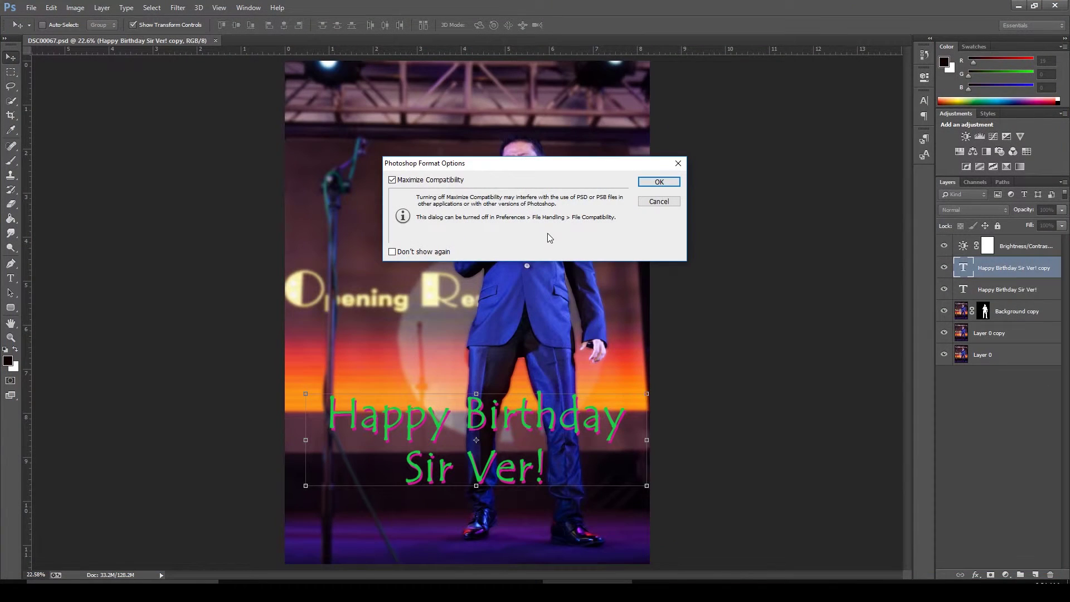
pyautogui.click(672, 184)
# - Start saving another version of the greeting document under Save As
pyautogui.hotkey('ctrl', 'shift', 's')
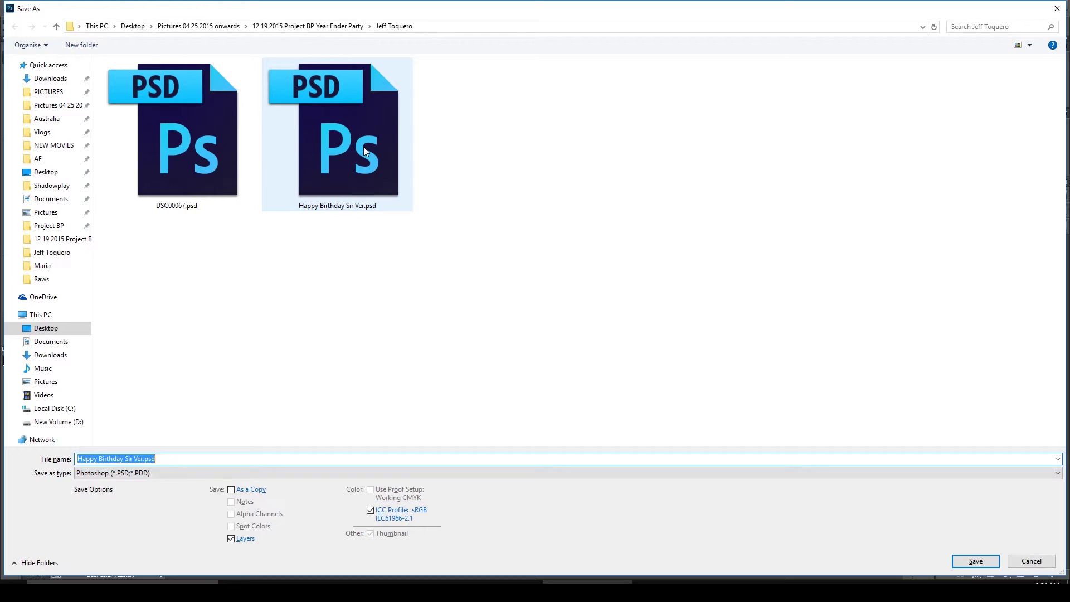